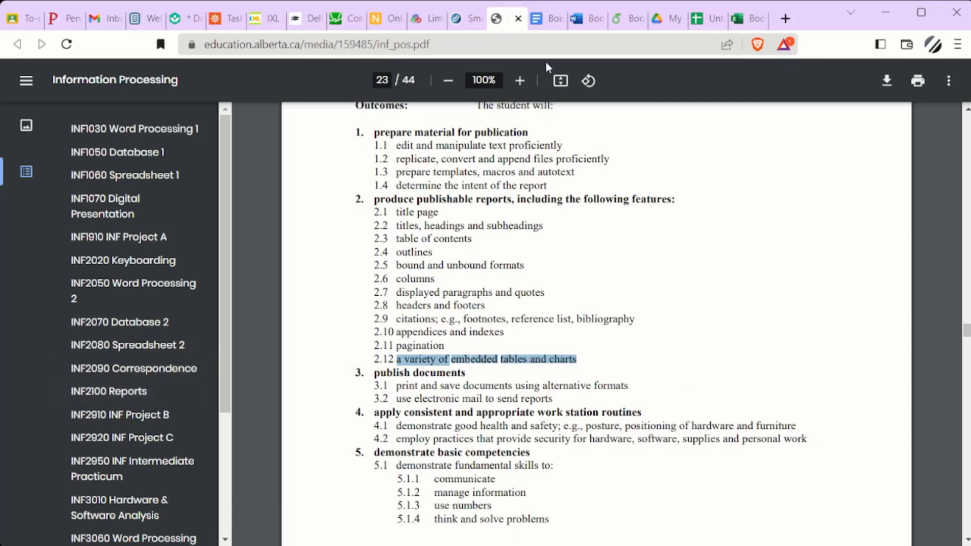
Switch to the Book for INF2100 document in Google Docs and add blank lines after the last Chapter 2 paragraph.
click(541, 21)
scroll(481, 268, down, 12)
scroll(451, 262, down, 6)
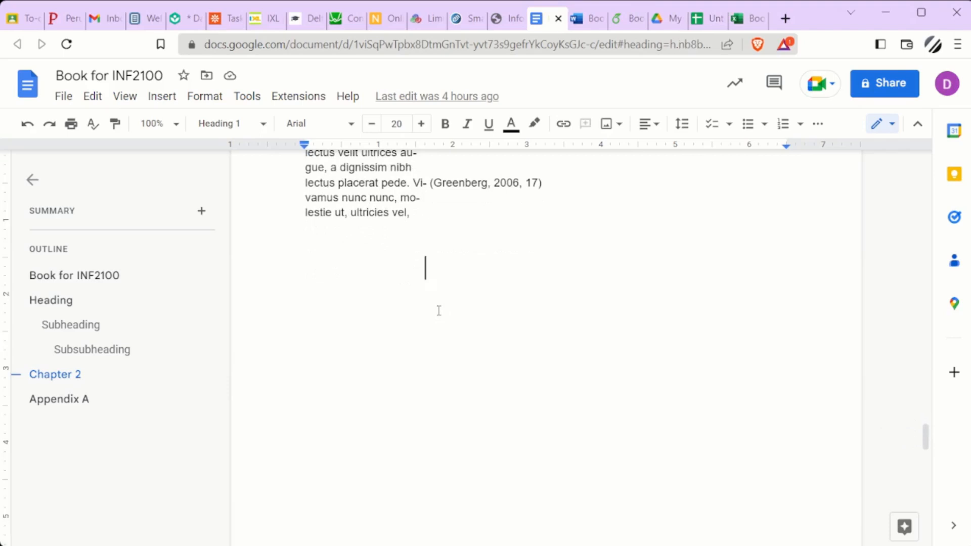
click(419, 213)
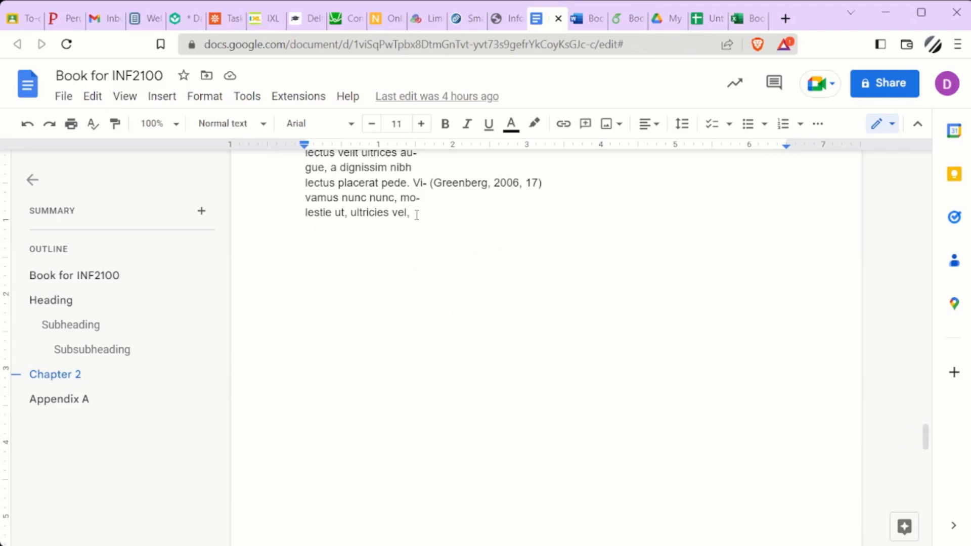
key(Return)
key(Return)
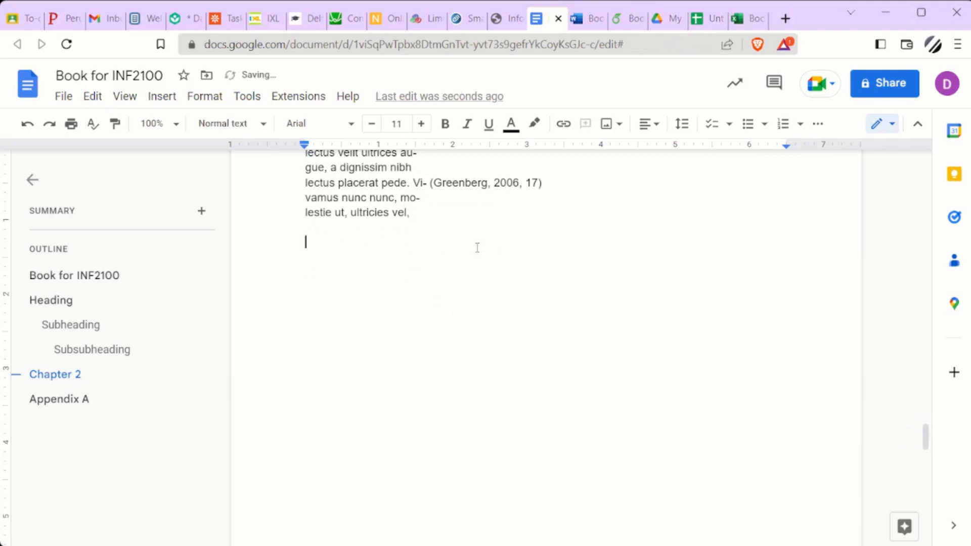
Copy the Mass and Weight data in A1:B17 from the Google spreadsheet and paste it into the document linked to the spreadsheet.
click(699, 21)
drag(58, 186, 162, 445)
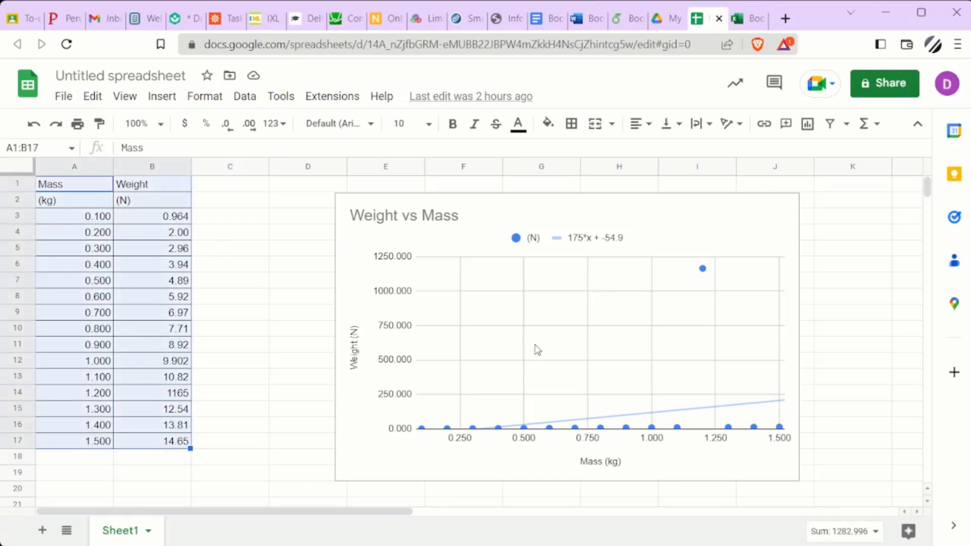
click(538, 22)
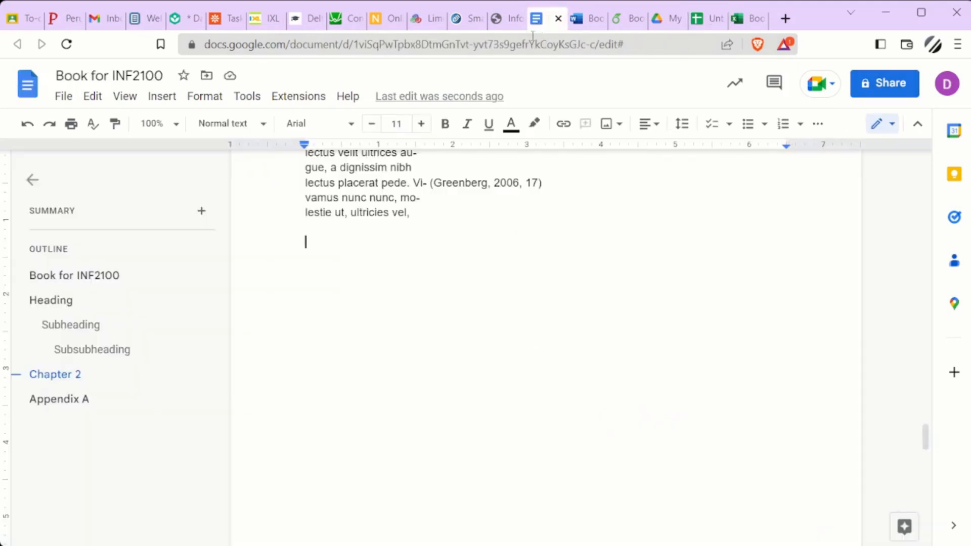
key(ctrl+v)
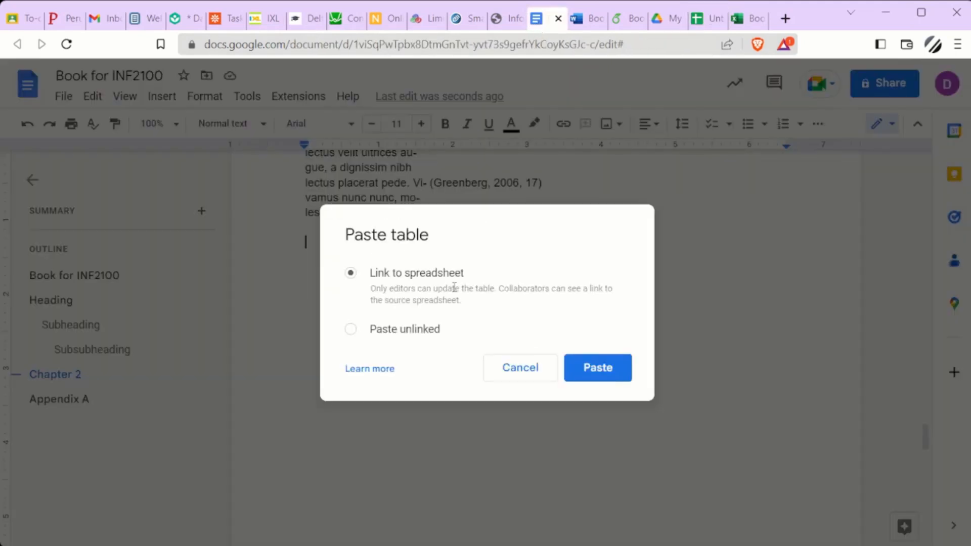
click(587, 365)
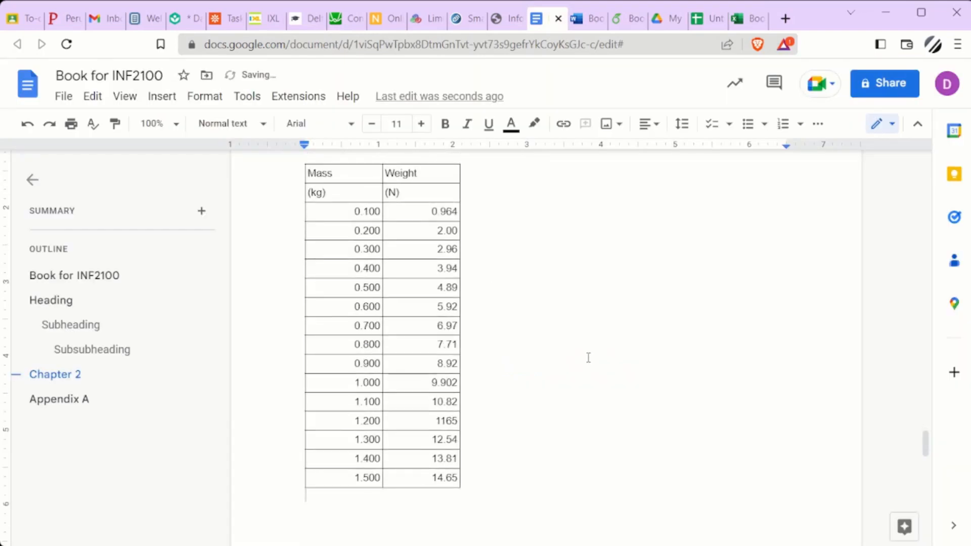
Copy the Weight vs Mass chart from the spreadsheet and paste it below the document's table, linked to the spreadsheet.
click(701, 22)
click(675, 211)
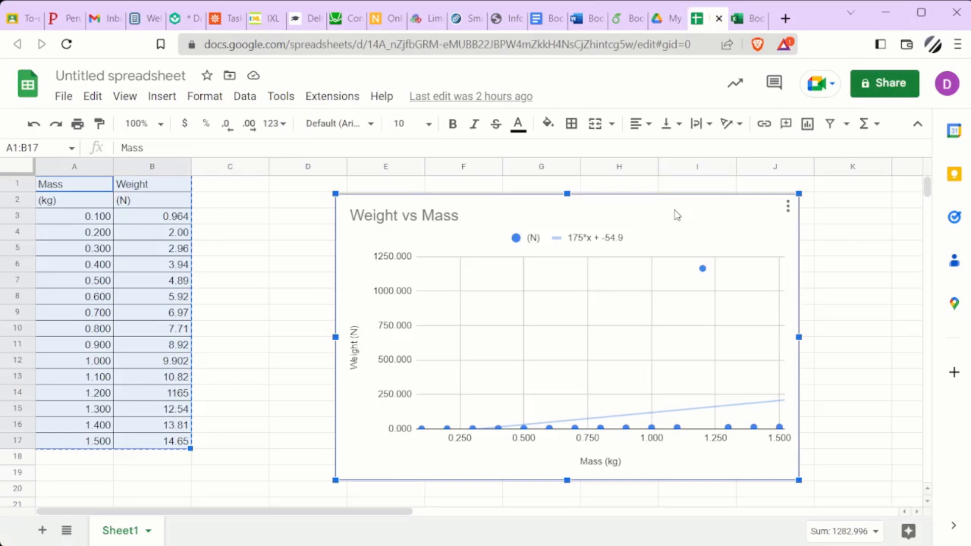
key(Escape)
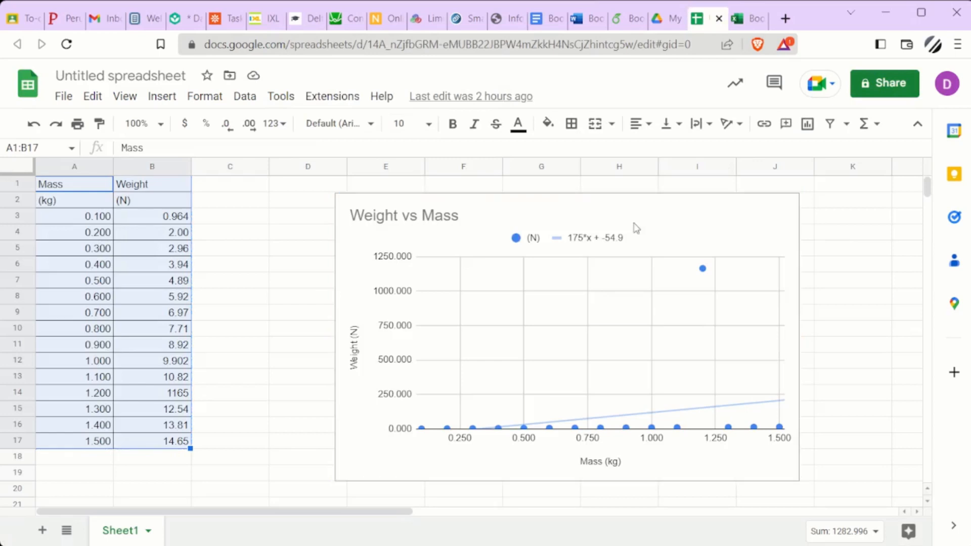
click(541, 18)
key(ctrl+v)
click(595, 367)
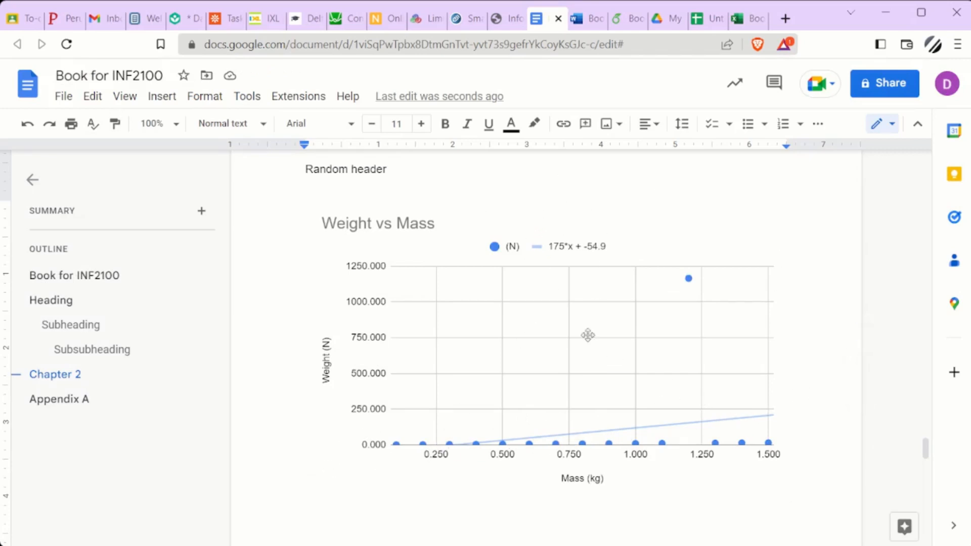
Locate the 1.200 kg weight in the document's pasted table and correct it to 11.65 in cell B14 of the source spreadsheet.
scroll(564, 428, up, 8)
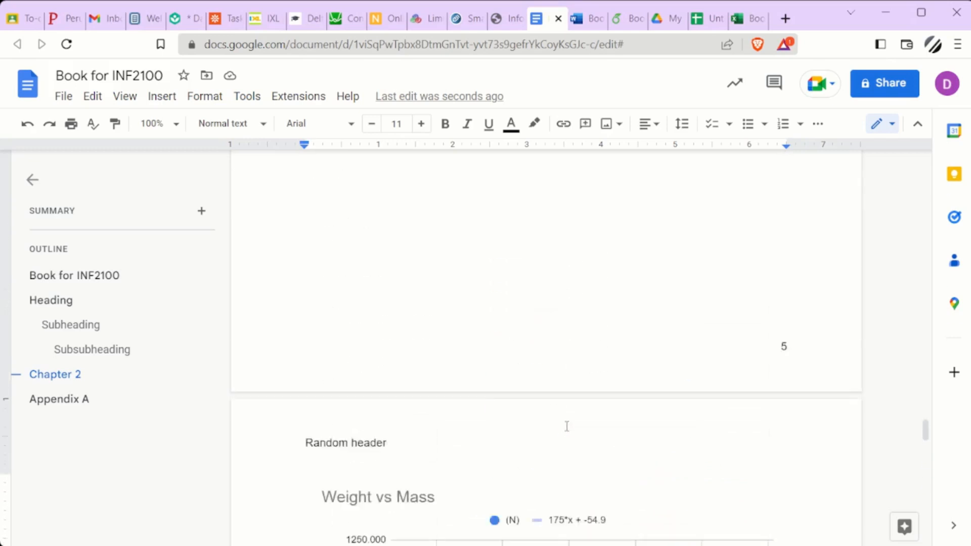
scroll(563, 425, up, 3)
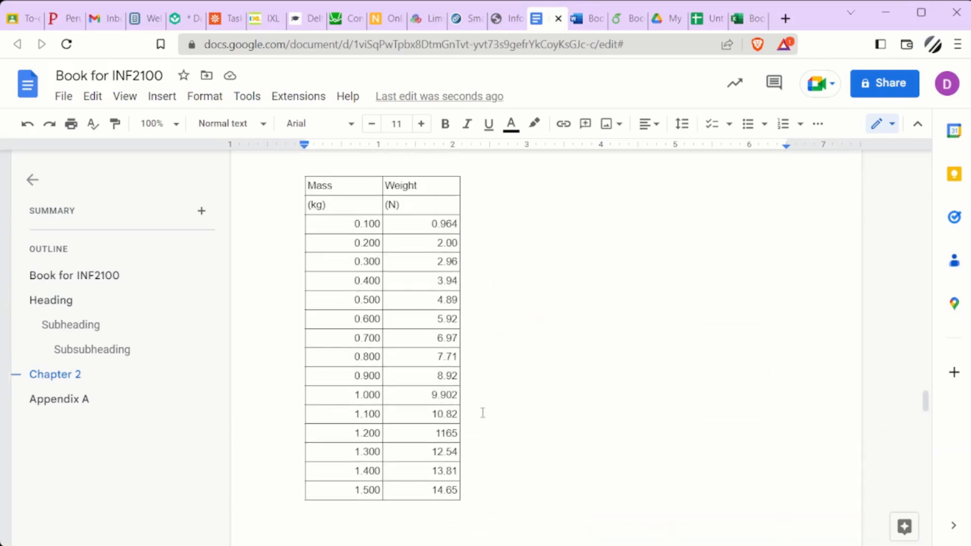
click(447, 432)
drag(436, 434, 453, 436)
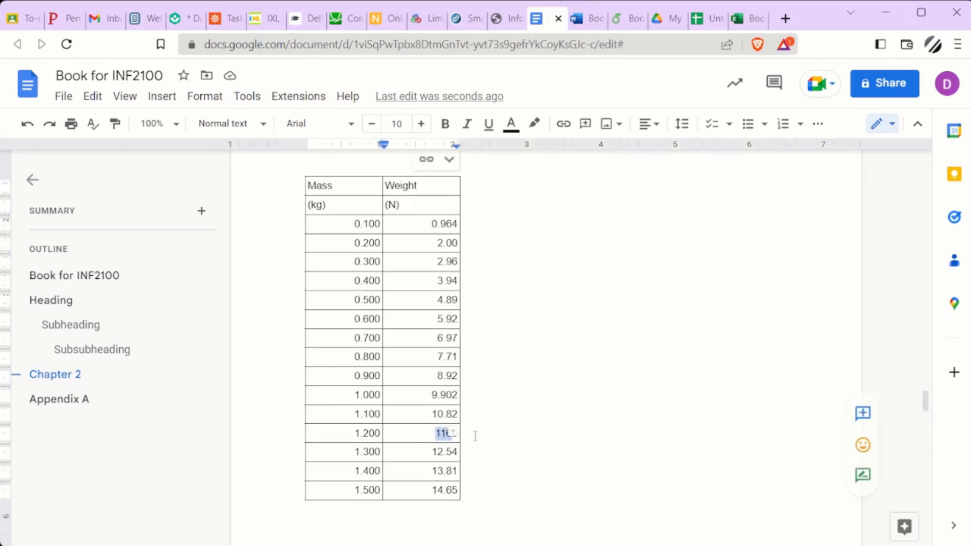
click(435, 434)
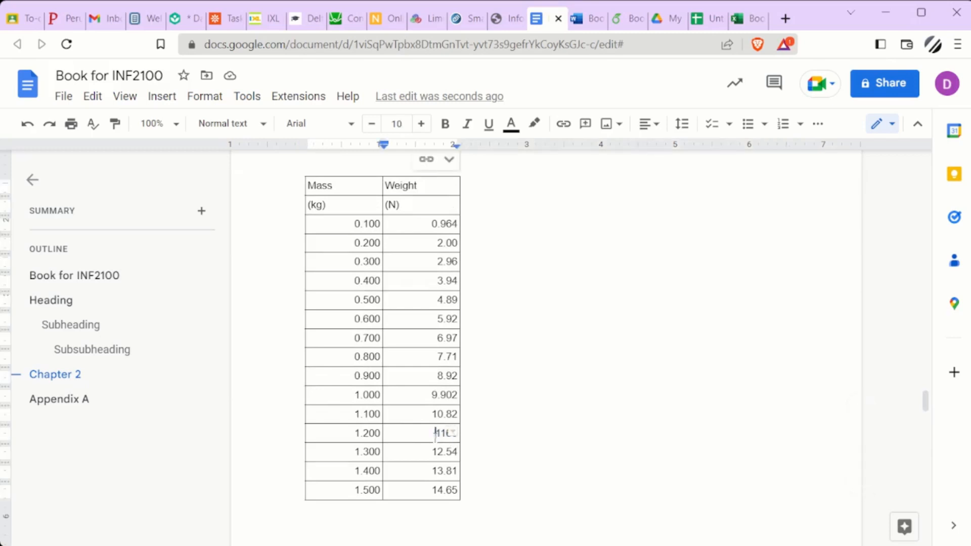
click(706, 20)
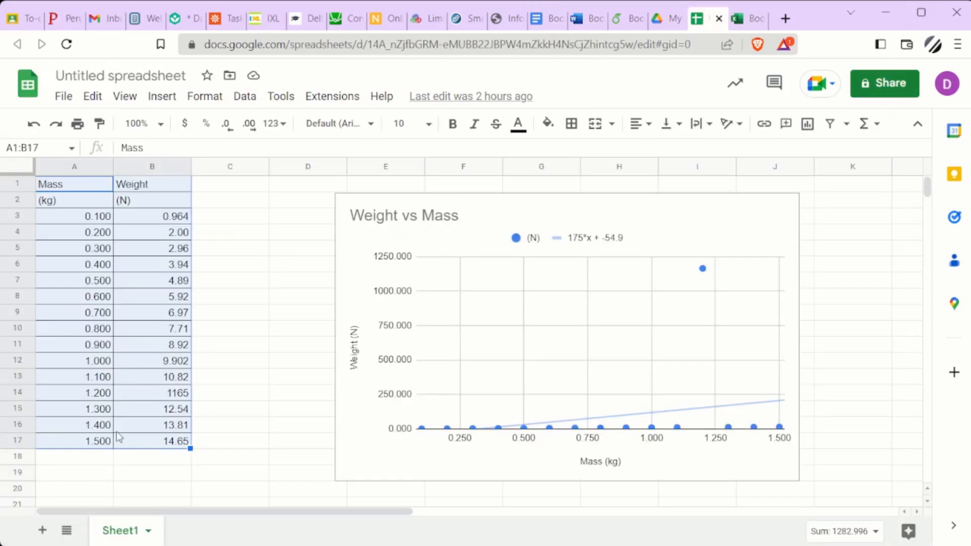
click(177, 394)
click(131, 148)
text(.)
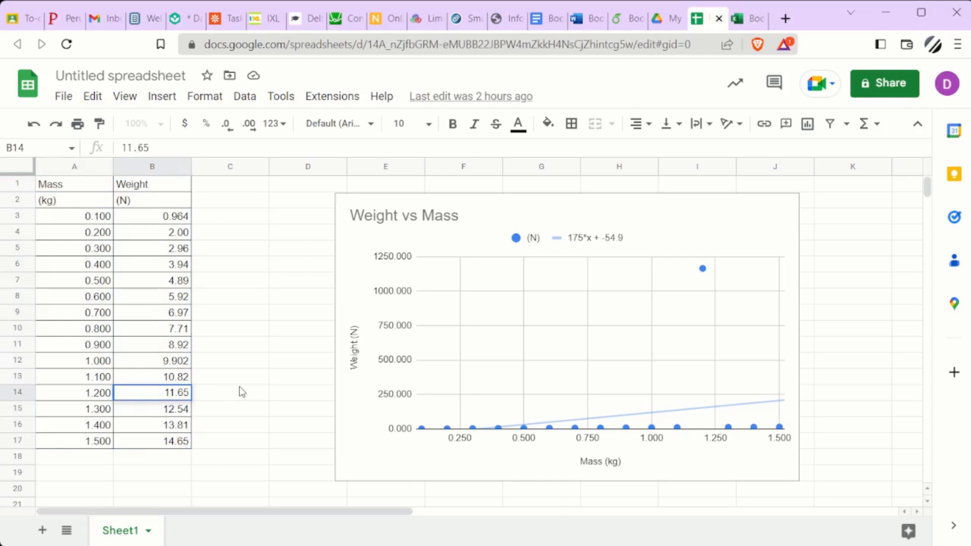
key(Return)
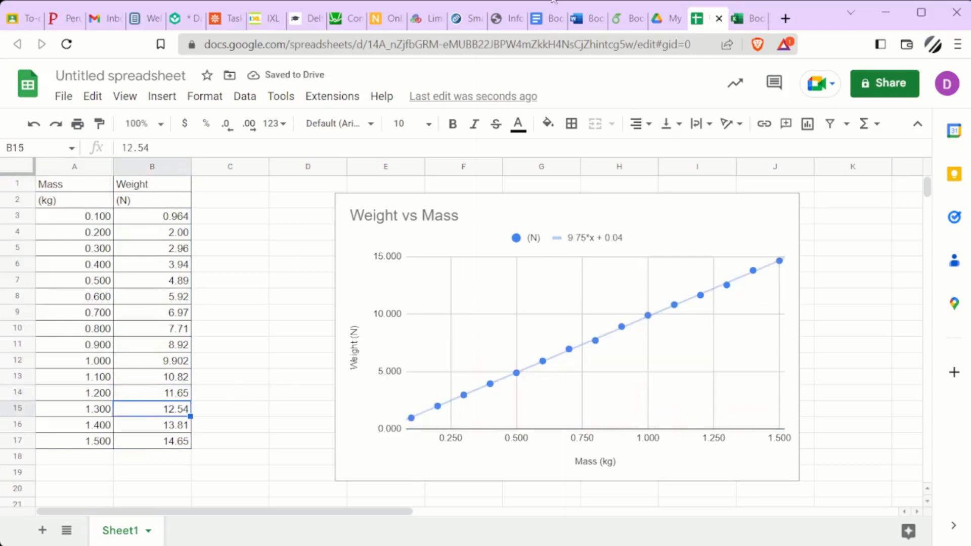
Return to the Google document and update the linked Mass and Weight table from its source spreadsheet.
click(541, 18)
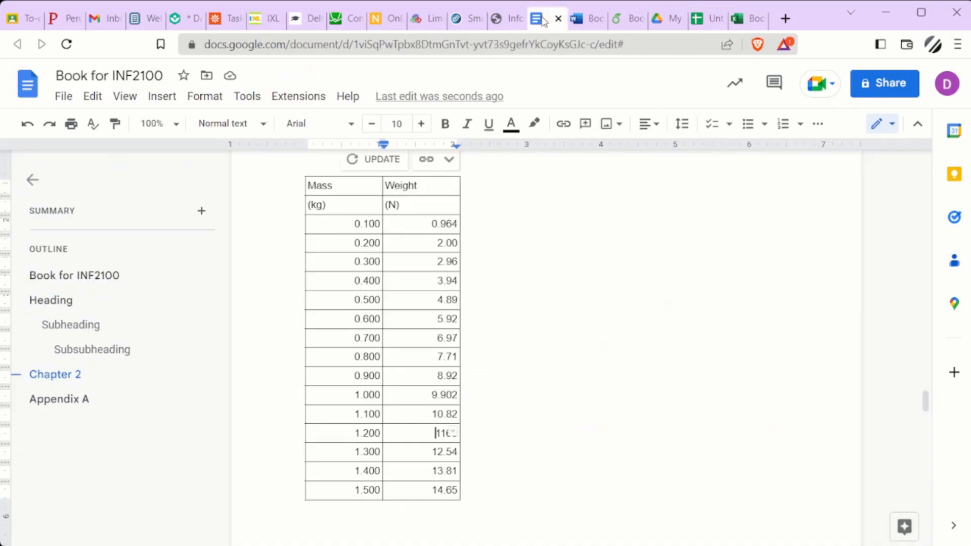
click(375, 161)
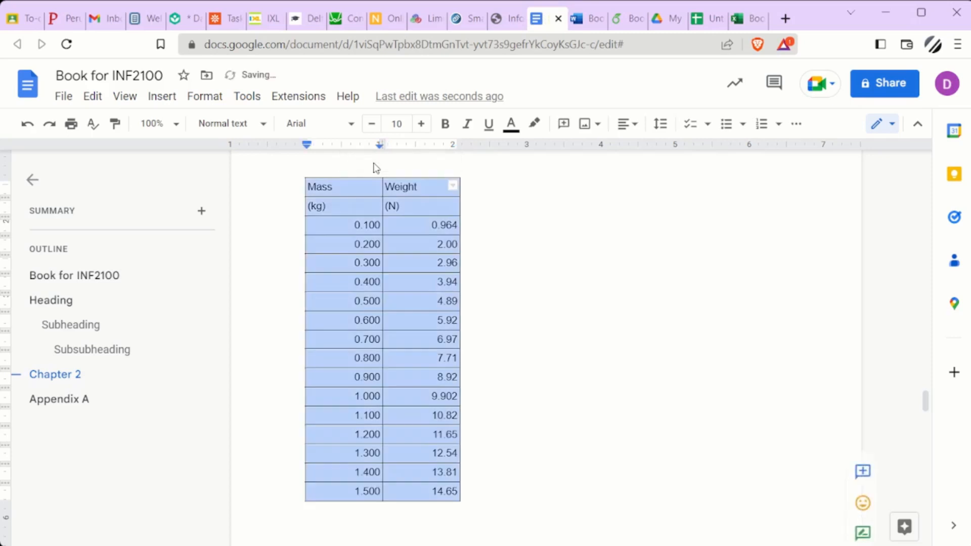
click(432, 435)
Update all linked objects in the document to refresh the Weight vs Mass chart, and close the linked objects list.
scroll(440, 384, down, 5)
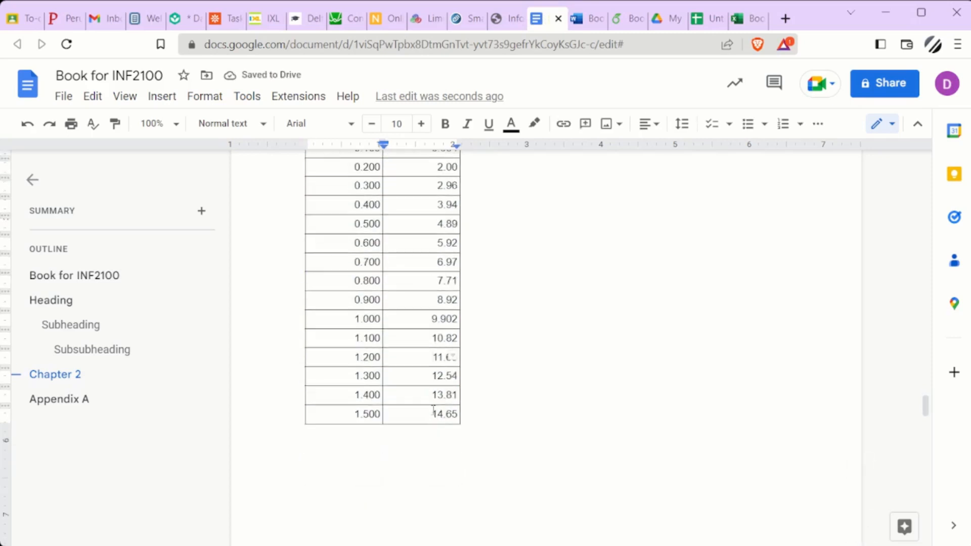
scroll(430, 339, down, 5)
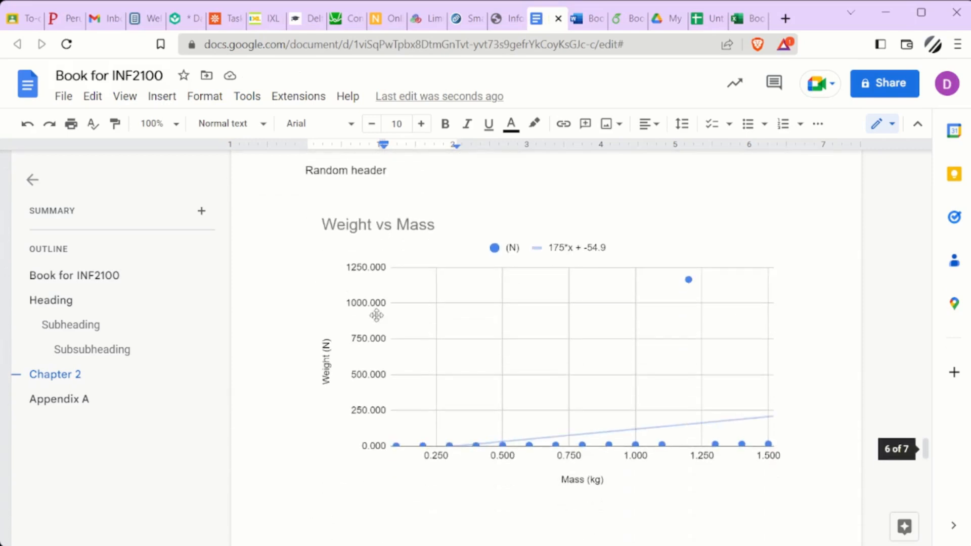
click(379, 311)
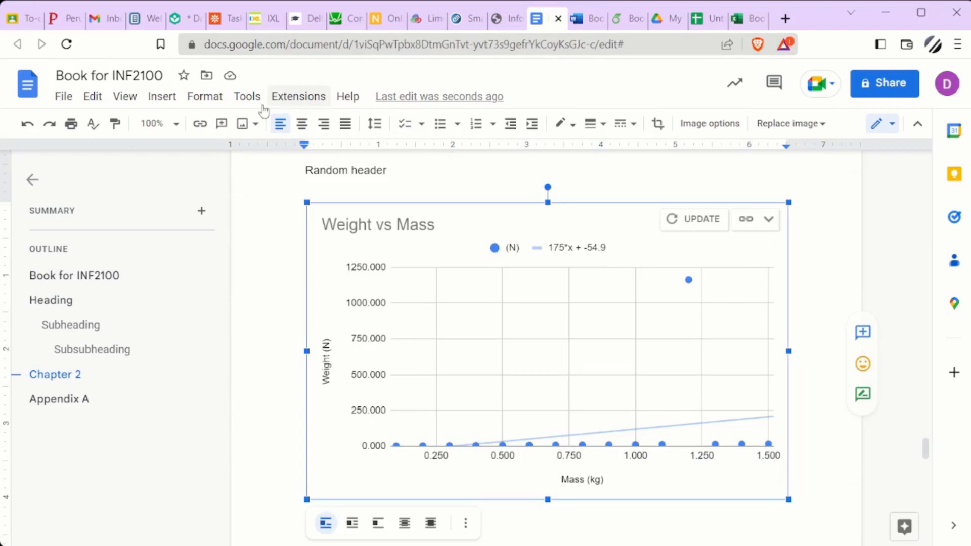
click(246, 98)
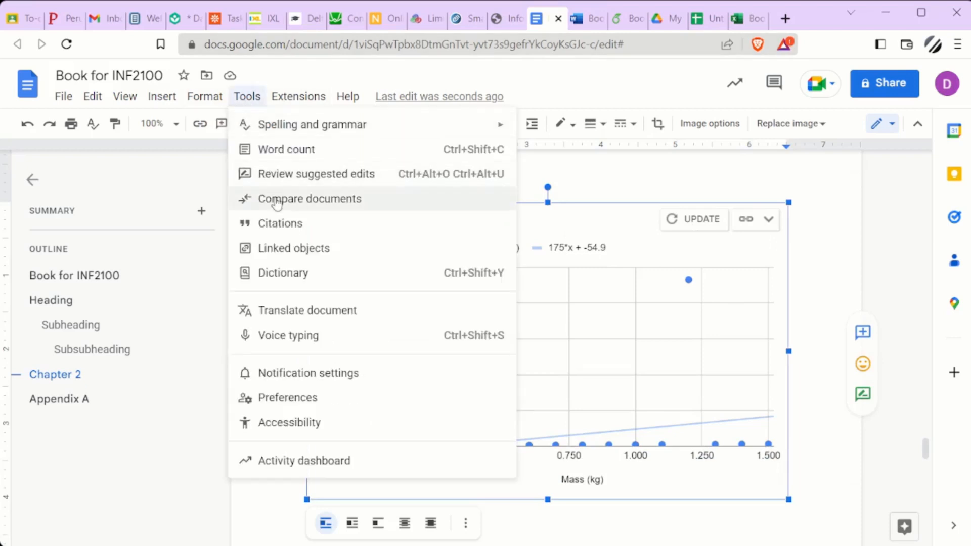
click(293, 251)
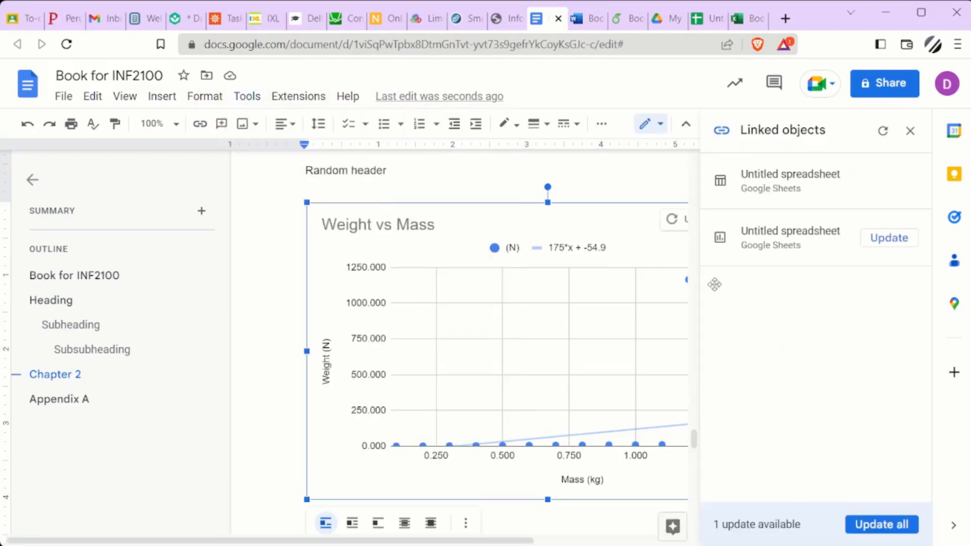
click(886, 525)
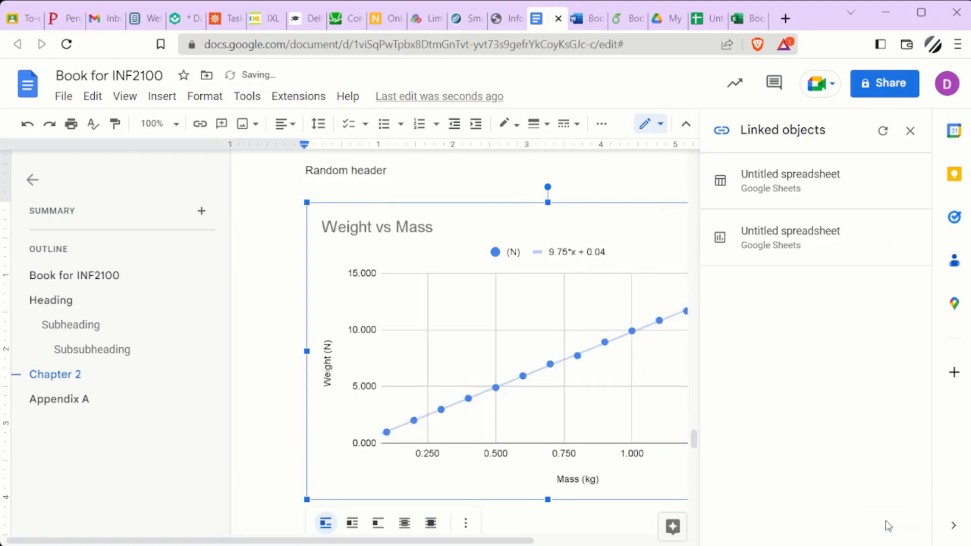
click(910, 131)
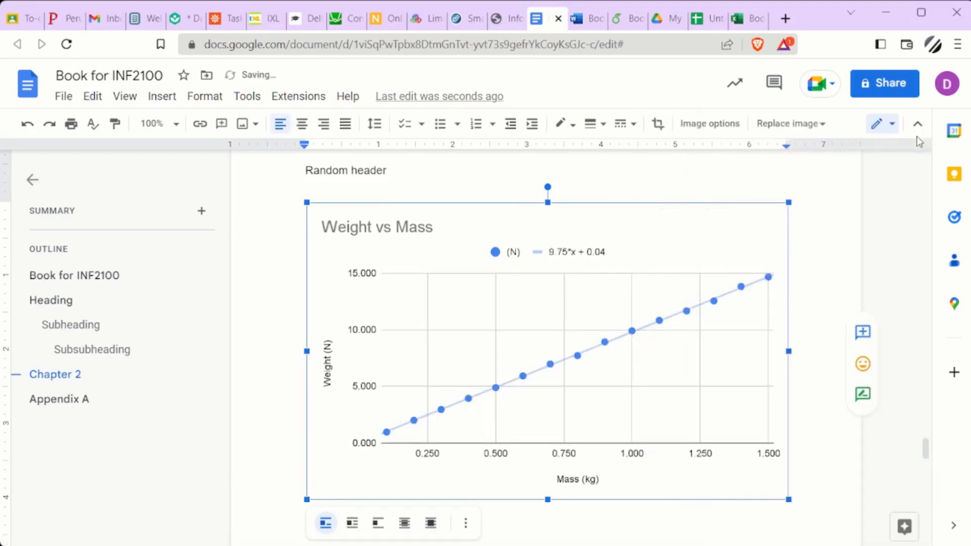
click(815, 251)
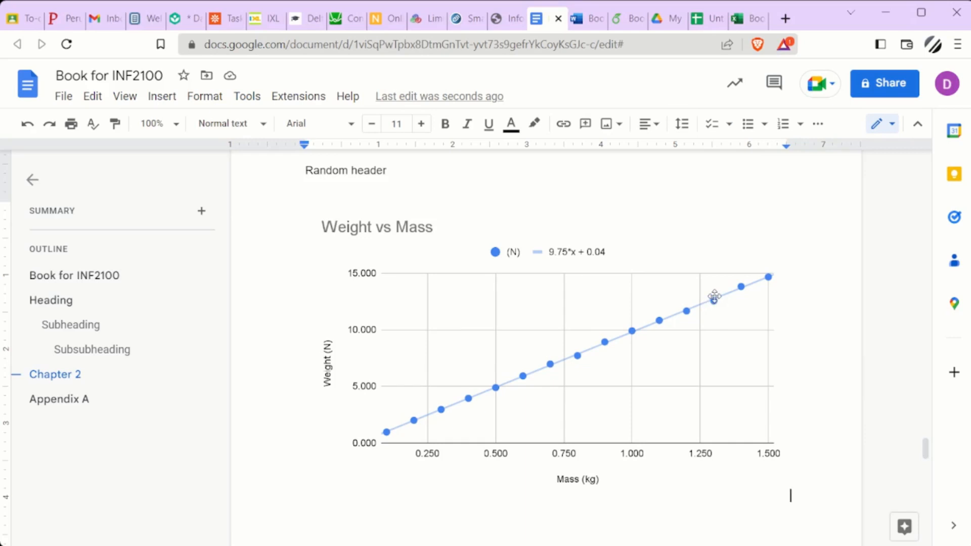
View the Word for the web copy of the book around Chapter 2 and Appendix A, and the source Google spreadsheet.
click(579, 26)
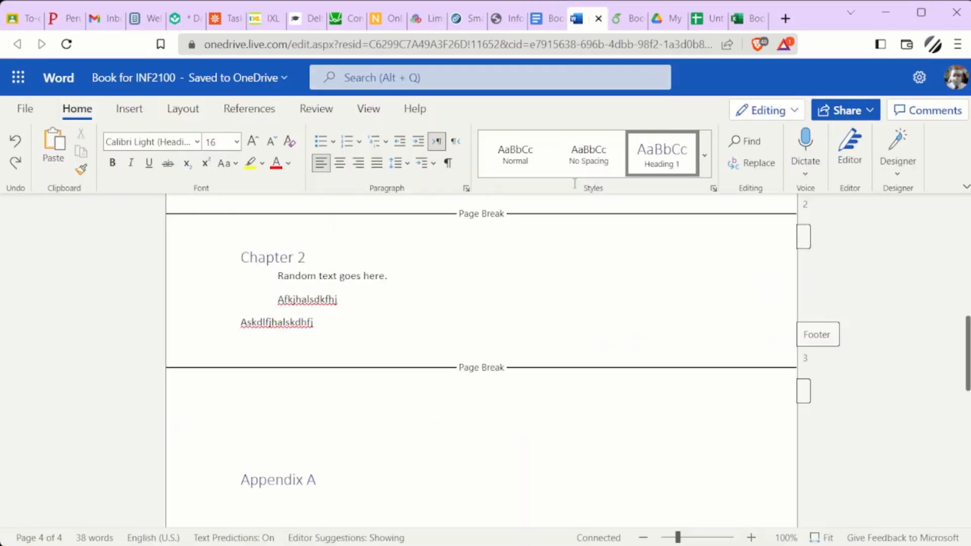
click(705, 18)
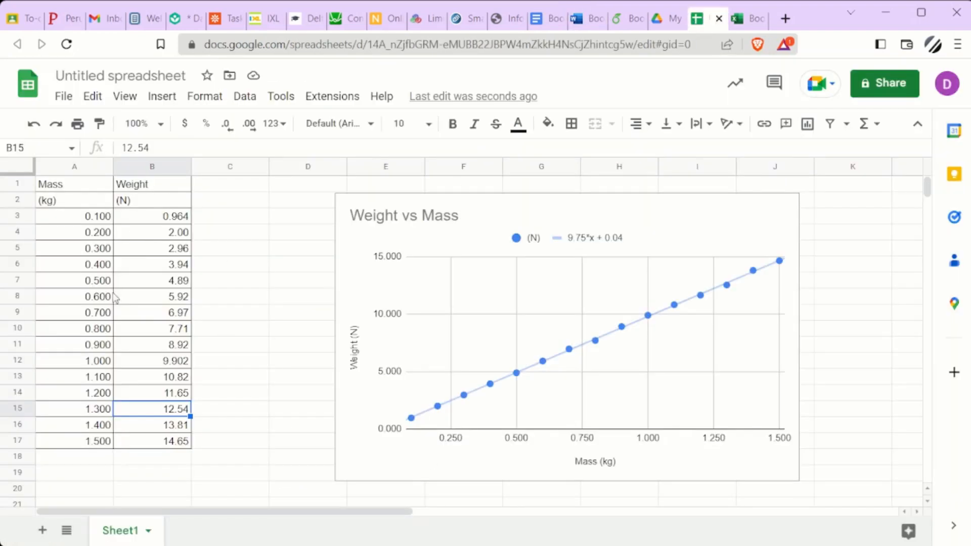
click(577, 27)
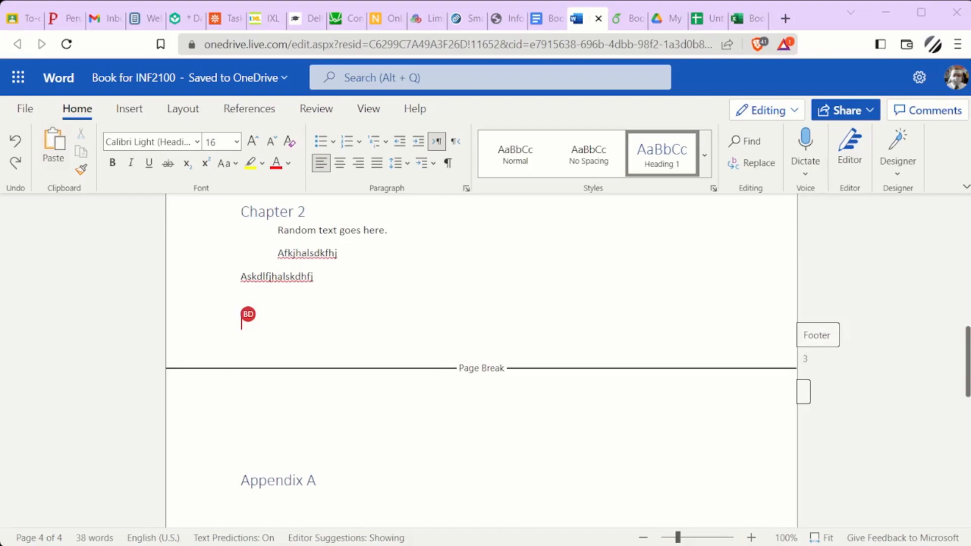
click(490, 369)
Bring up desktop Word beside the Excel workbook and place the insertion point below the normal text under Subsubheading.
click(862, 76)
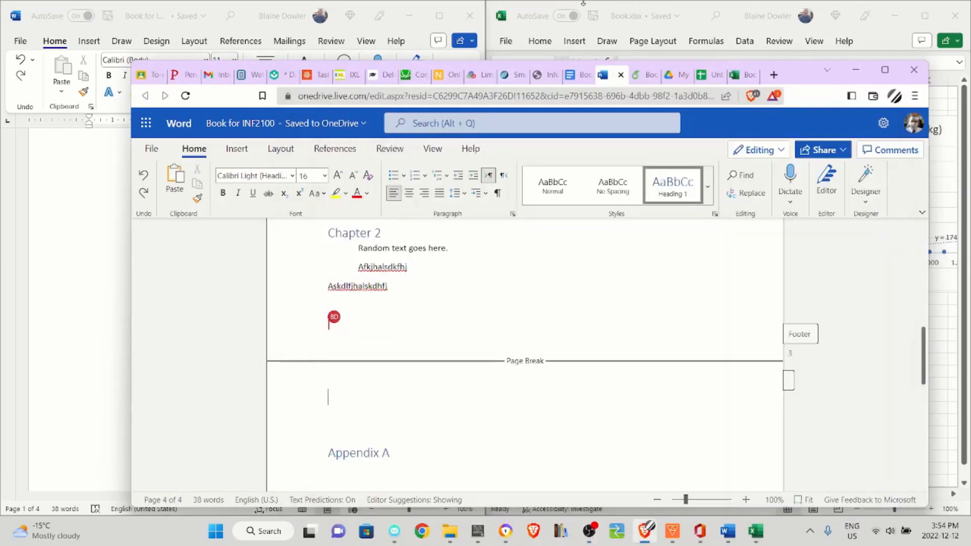
click(531, 3)
click(400, 6)
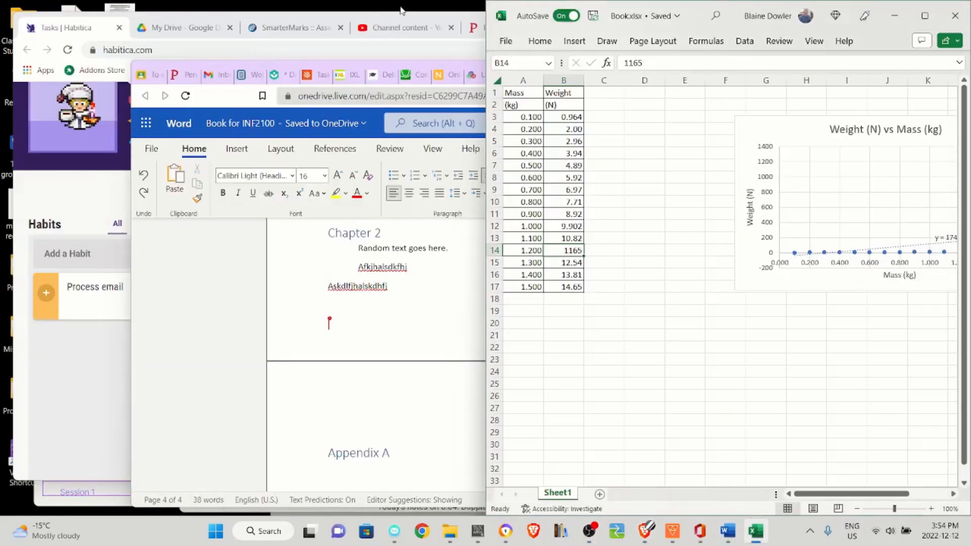
click(727, 531)
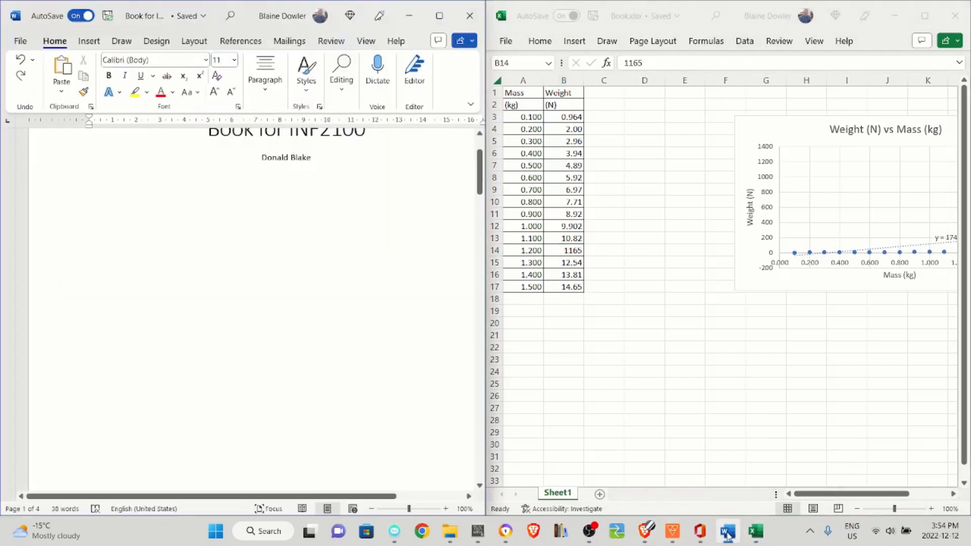
scroll(317, 290, down, 10)
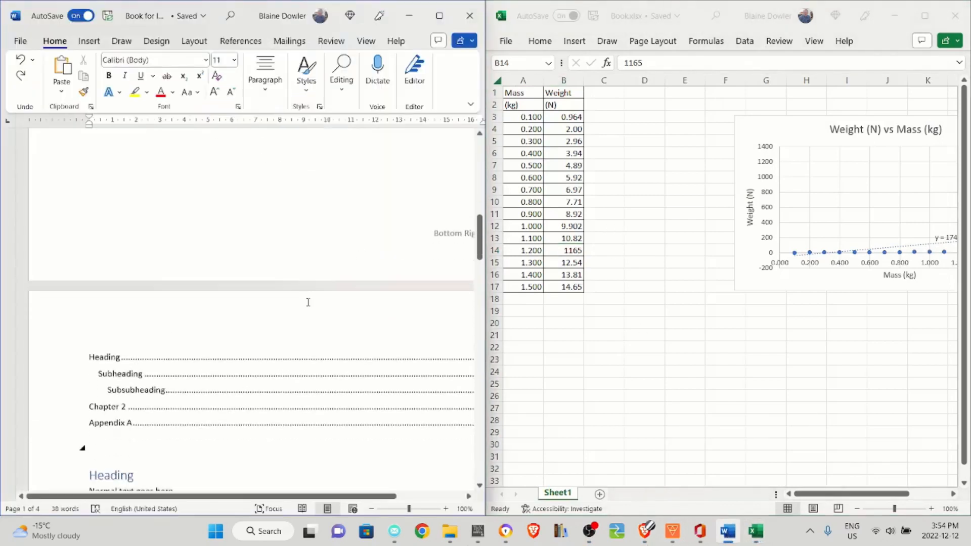
click(137, 226)
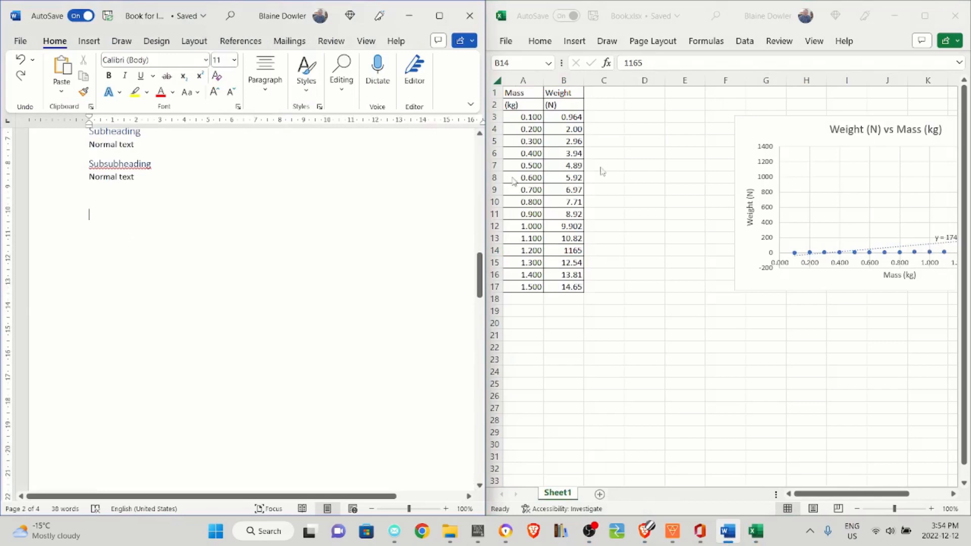
Copy cells A1:B17 from the workbook and paste them below Subsubheading as an embedded Microsoft Excel Worksheet Object.
click(607, 274)
drag(520, 94, 558, 289)
key(ctrl+c)
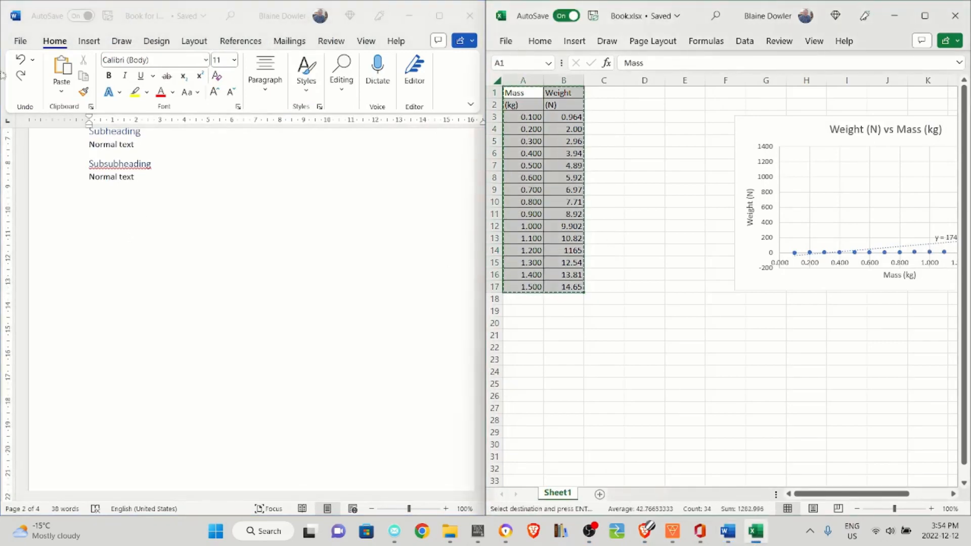
click(61, 93)
click(61, 91)
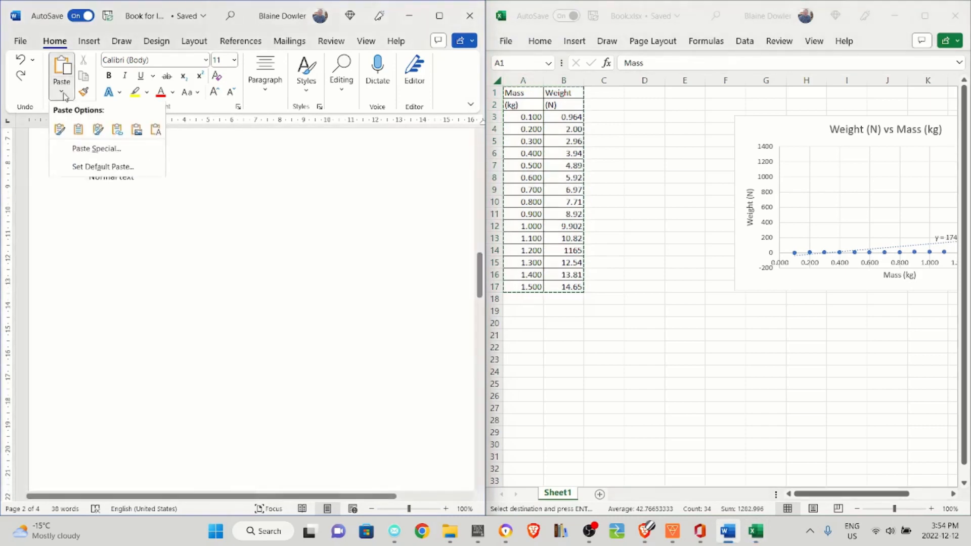
click(95, 151)
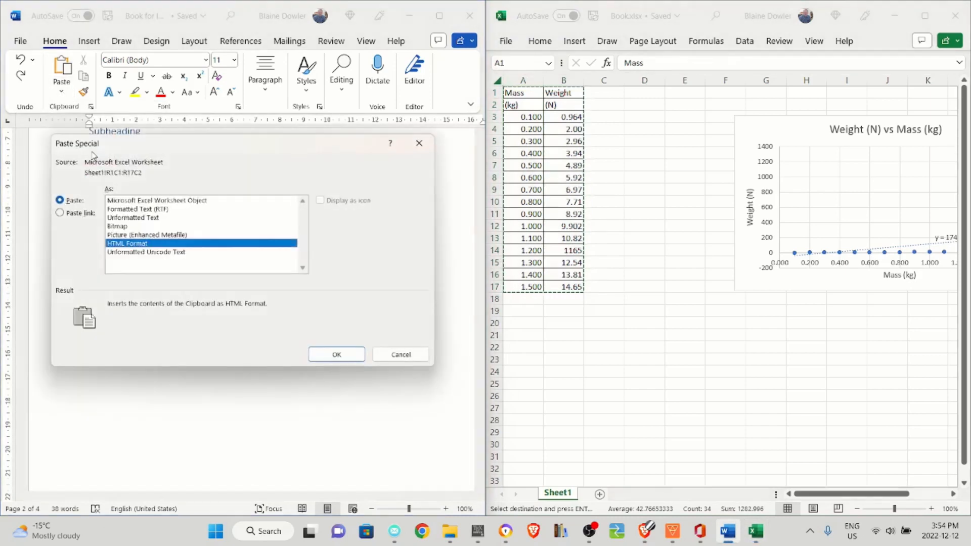
click(135, 201)
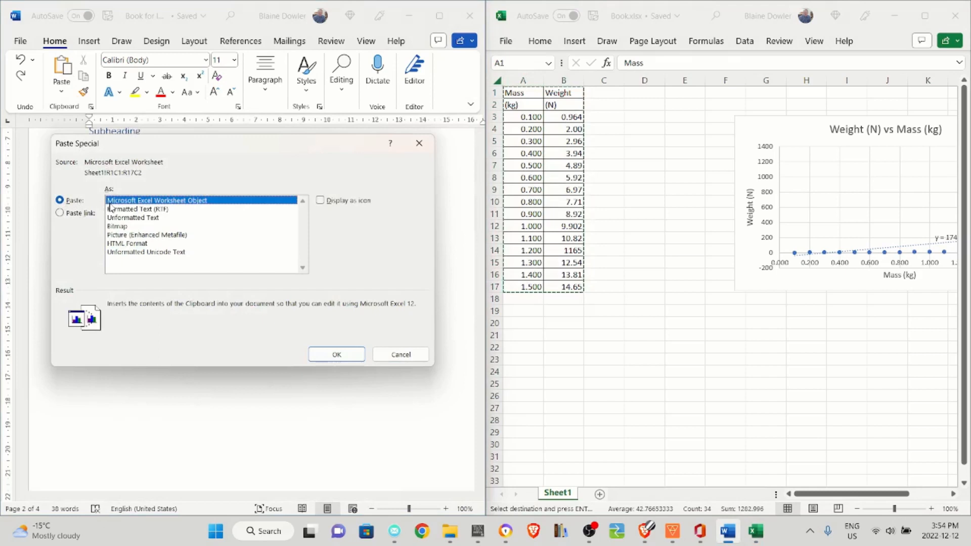
click(356, 354)
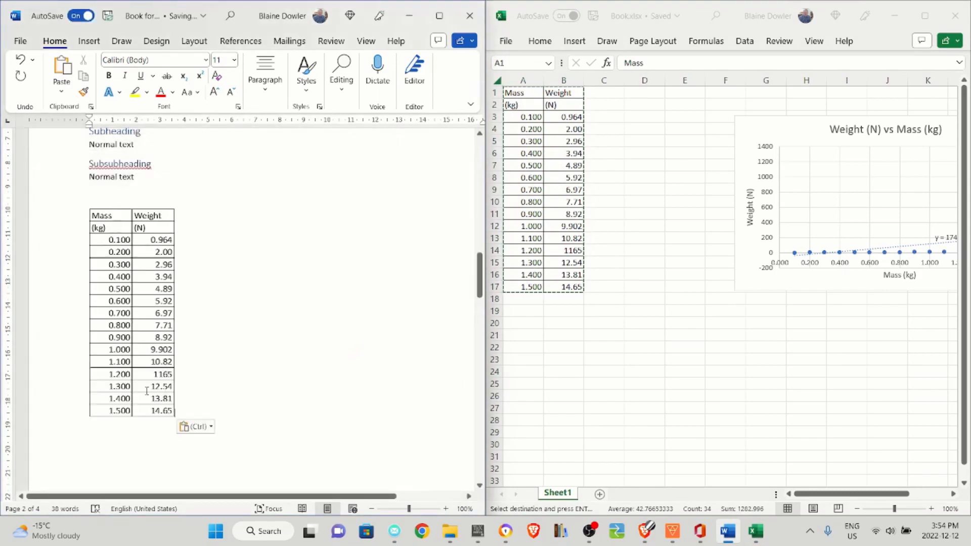
Set the weight in cell B14 of the Excel workbook to 11.65.
click(163, 378)
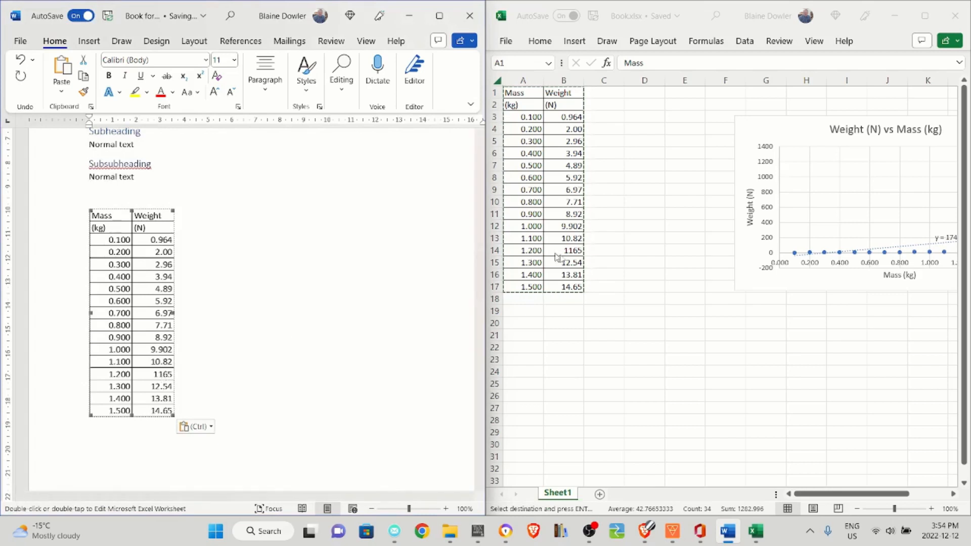
click(571, 255)
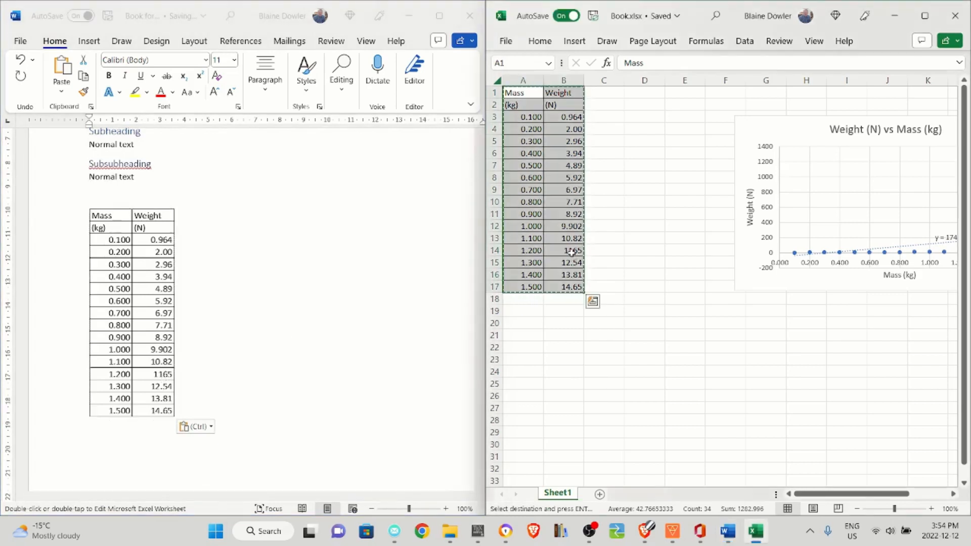
click(633, 63)
text(.)
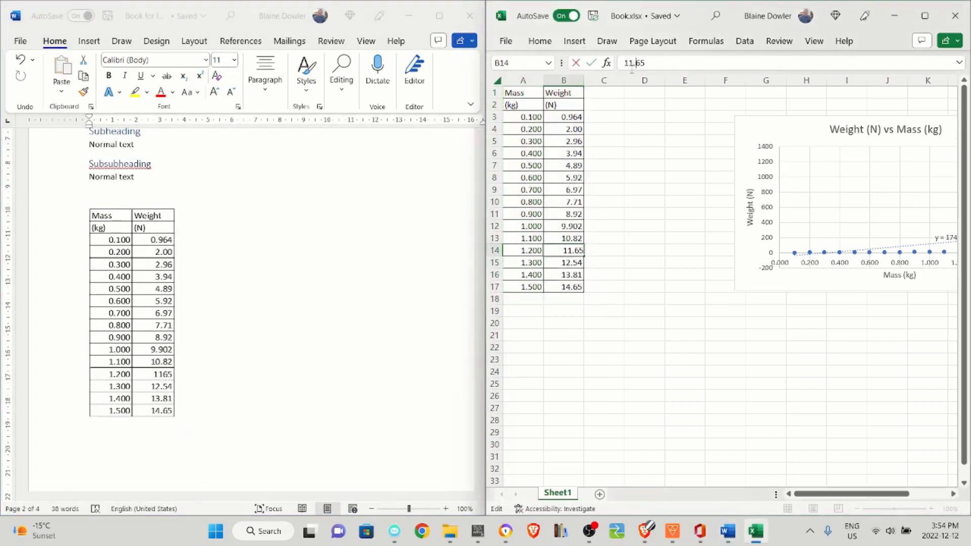
key(Return)
Check the embedded table's available options in the document, and undo the last cell B14 change in the workbook.
click(105, 272)
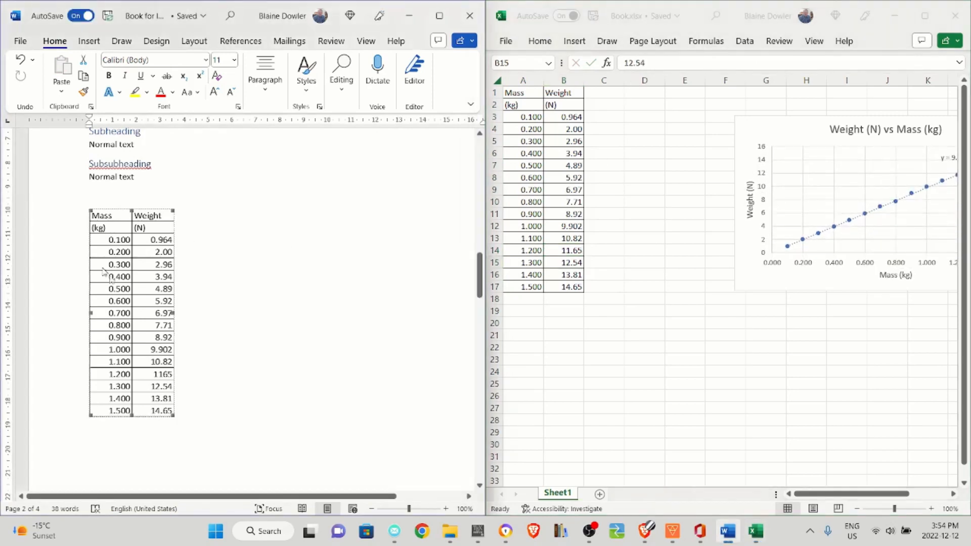
right_click(133, 304)
mouse_move(182, 197)
key(Escape)
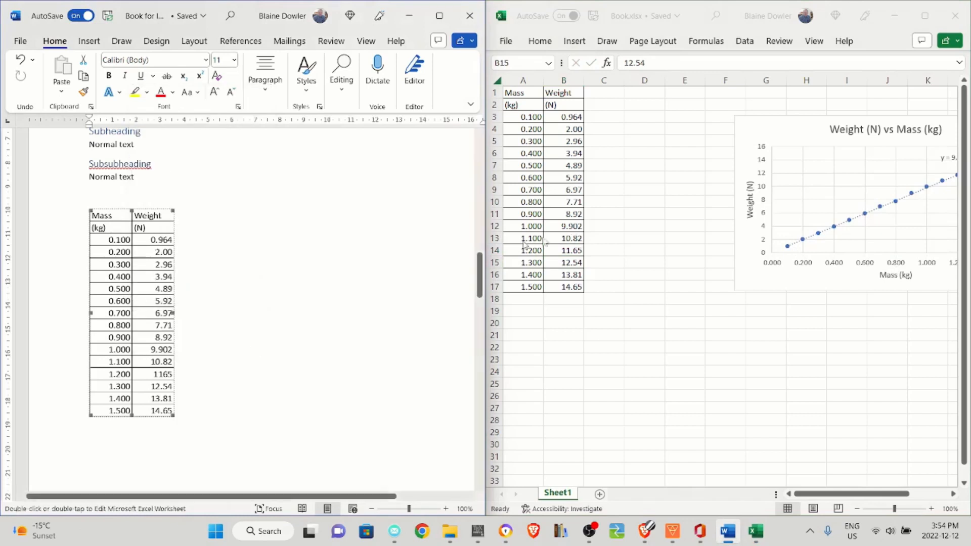
click(594, 243)
key(ctrl+z)
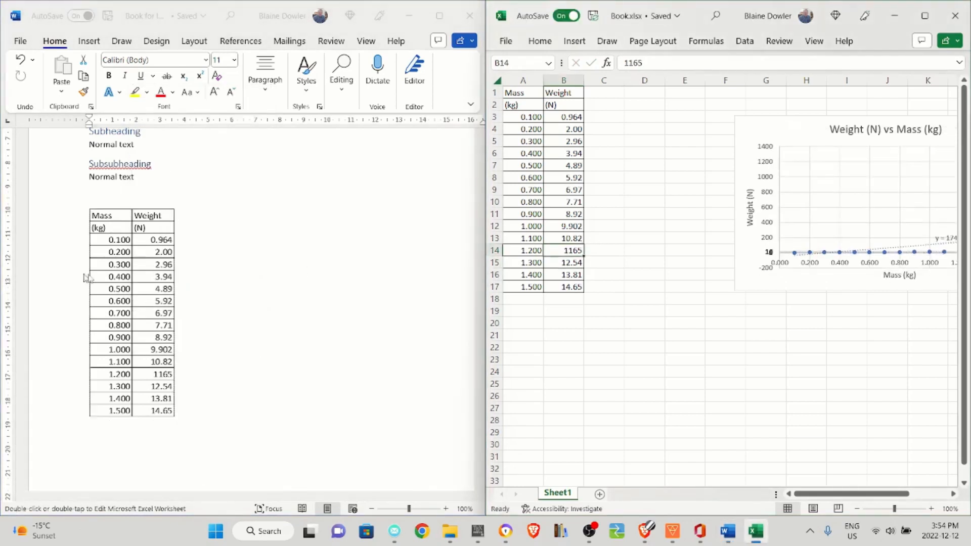
Open the embedded table for editing in the document, set its cell B14 to 11.65, and leave the editing mode.
click(115, 286)
double_click(112, 277)
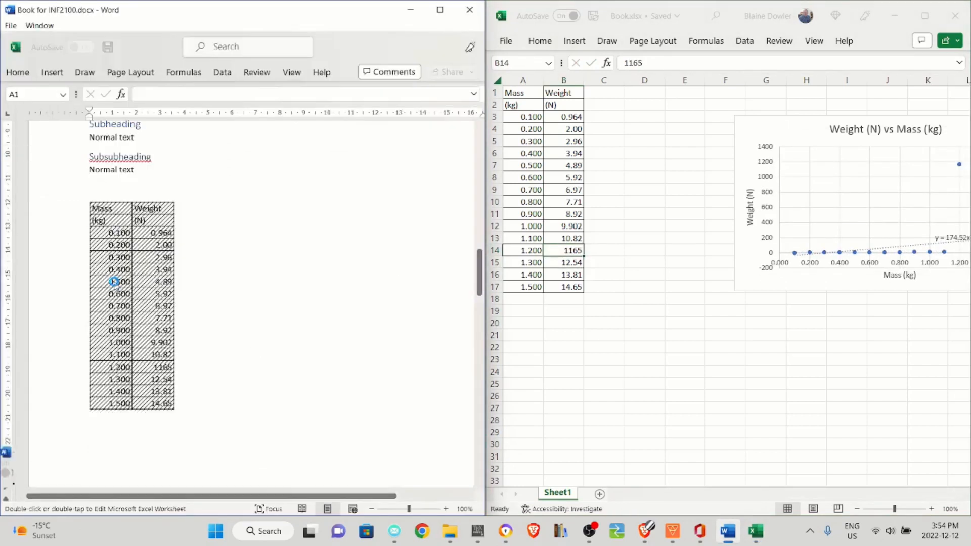
scroll(143, 317, down, 2)
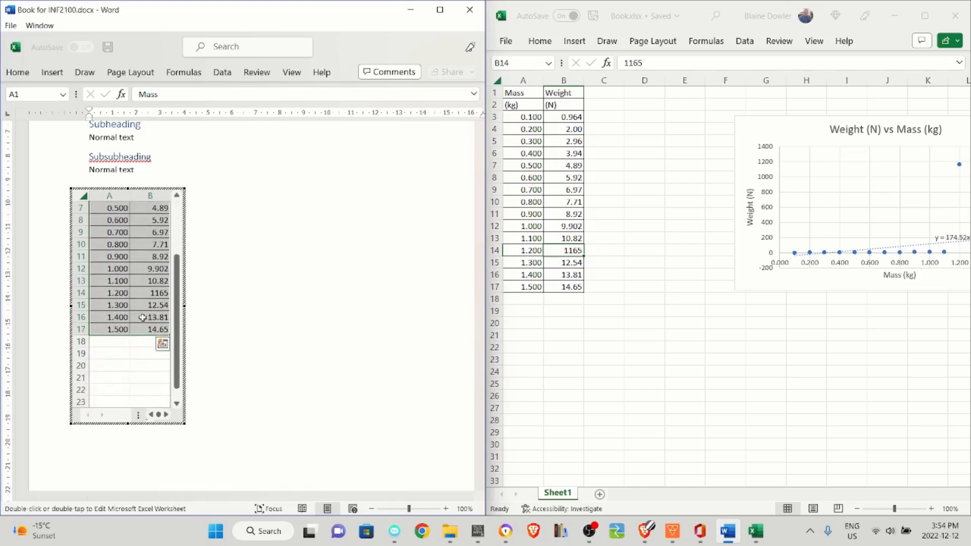
click(154, 288)
click(149, 94)
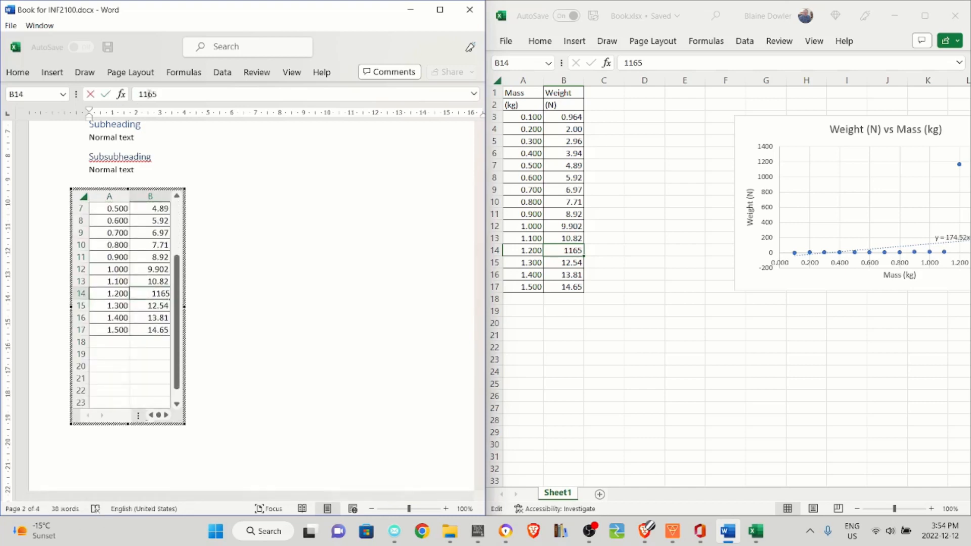
key(Return)
click(225, 223)
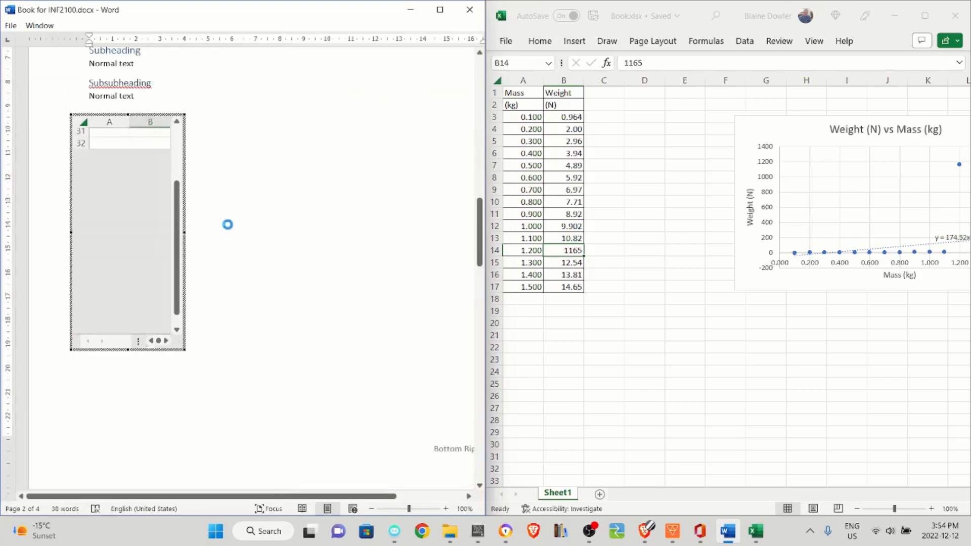
Reopen the embedded table to display it from the Mass and Weight header rows, and delete the table from the document.
scroll(145, 299, up, 2)
click(147, 301)
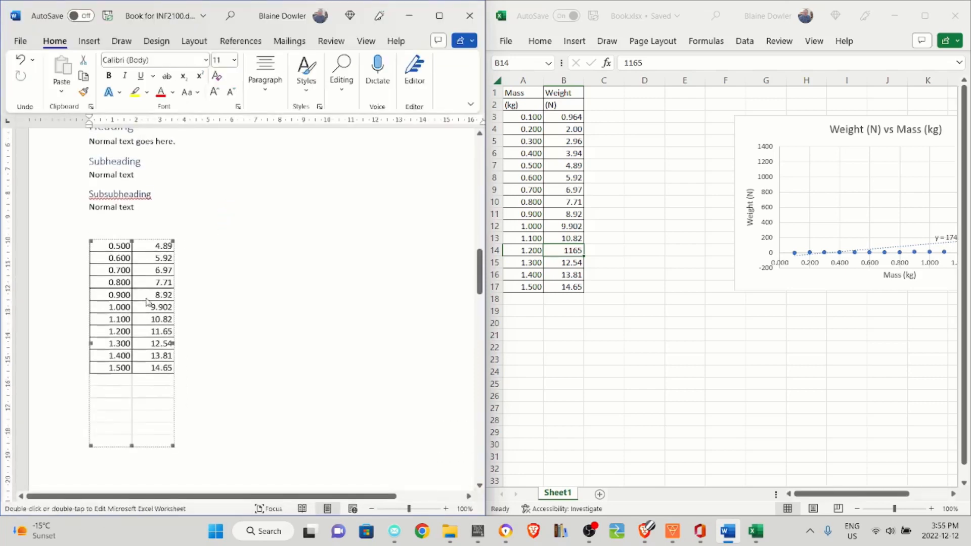
double_click(146, 304)
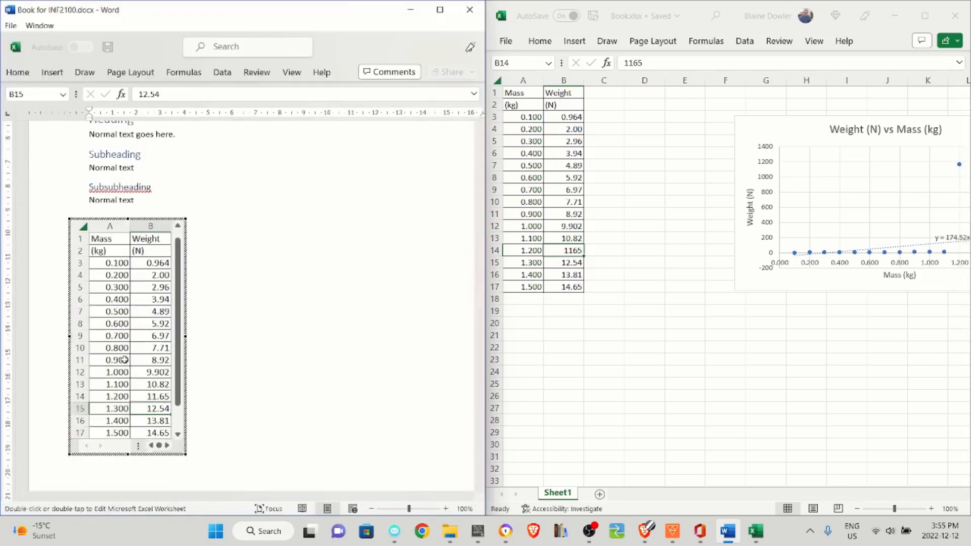
click(241, 350)
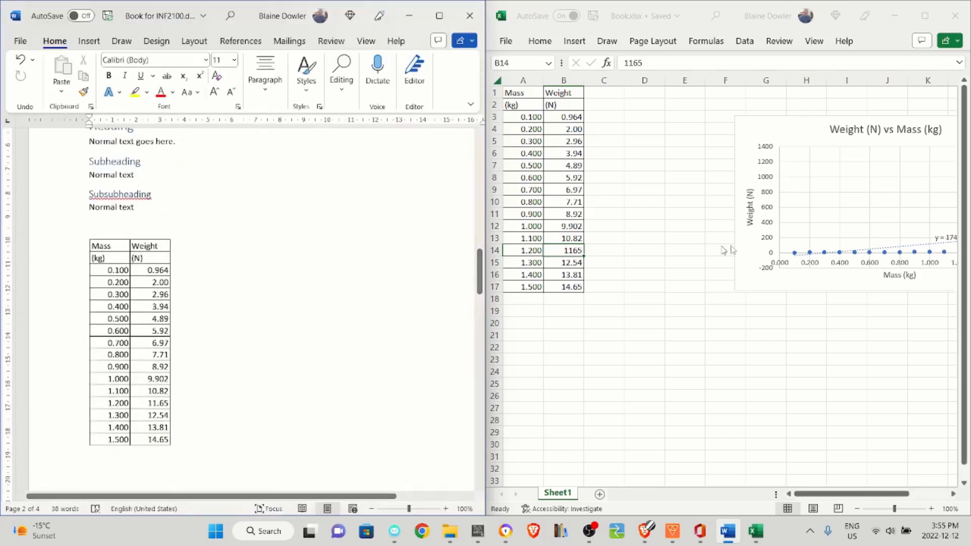
click(121, 279)
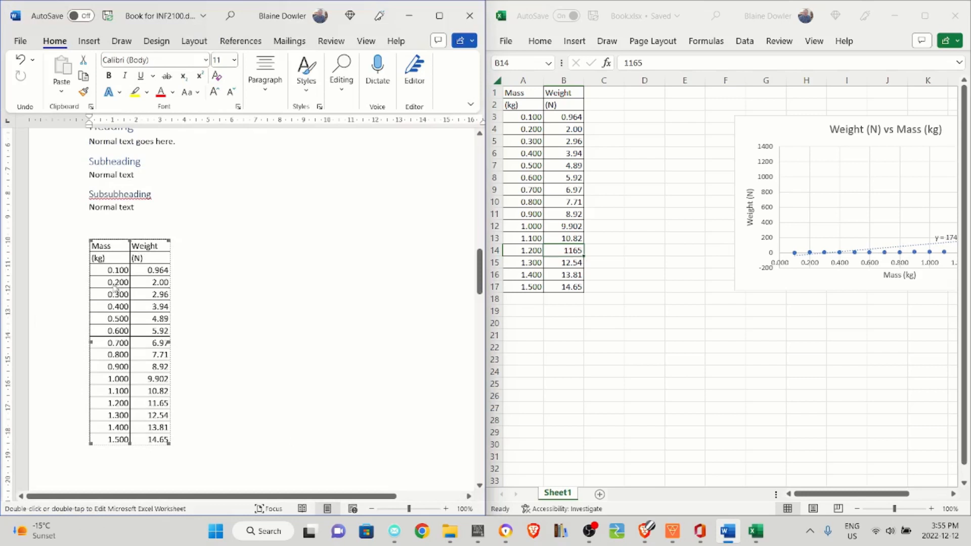
key(Delete)
Copy cells A1:B17 from the workbook and paste them below Subsubheading as a linked Microsoft Excel Worksheet Object.
click(651, 300)
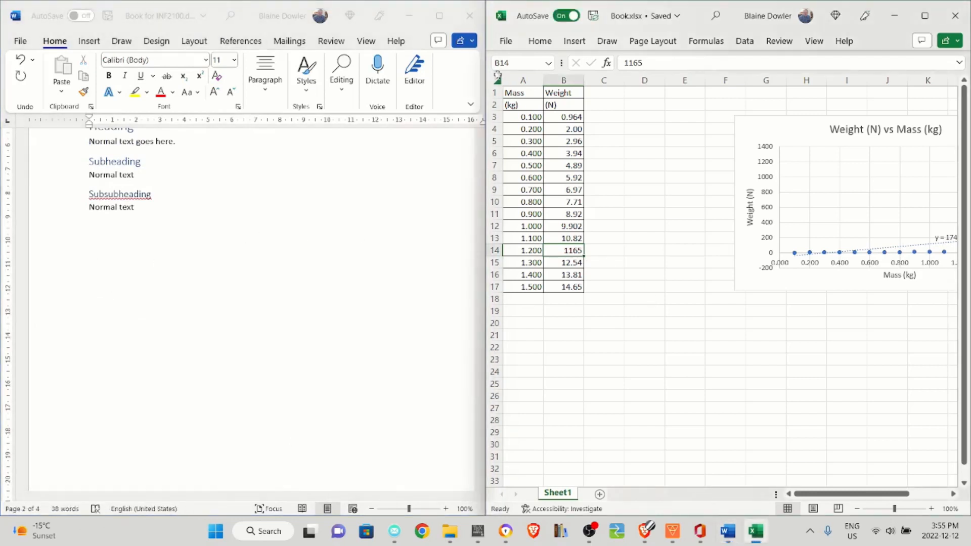
drag(518, 90, 567, 288)
key(ctrl+c)
click(104, 242)
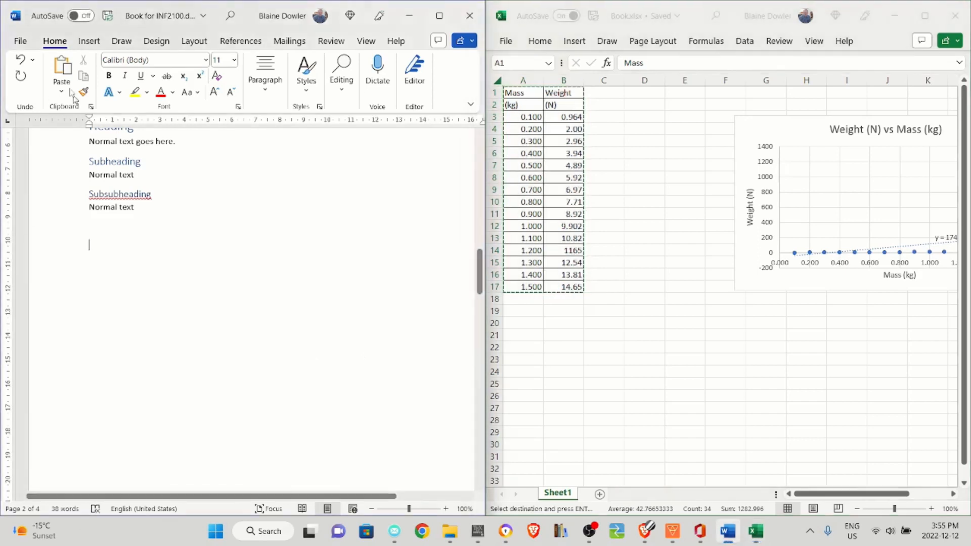
click(61, 94)
click(80, 149)
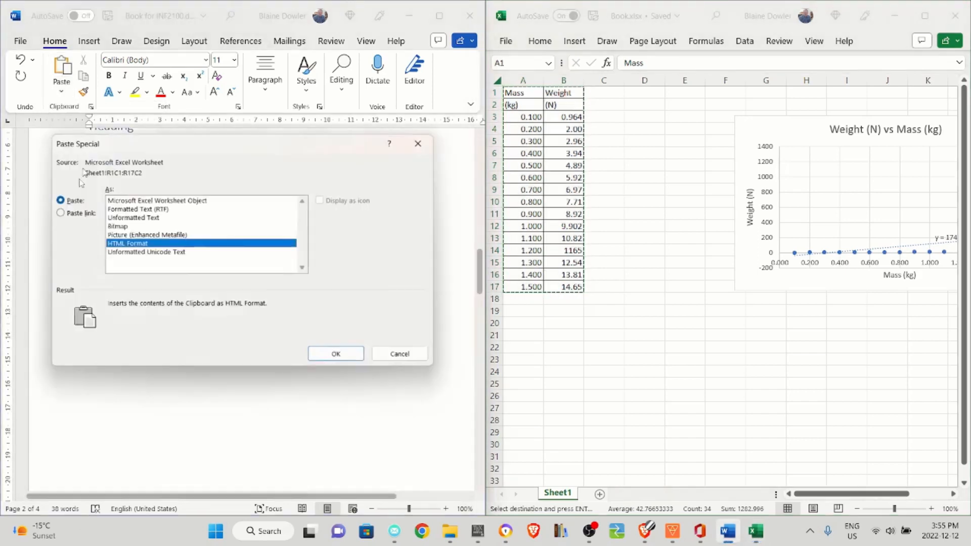
click(69, 214)
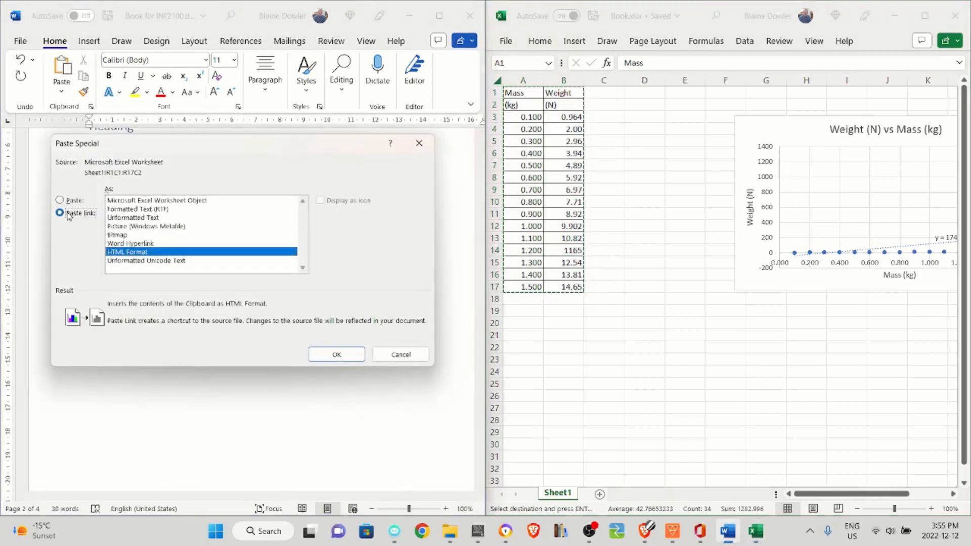
click(149, 202)
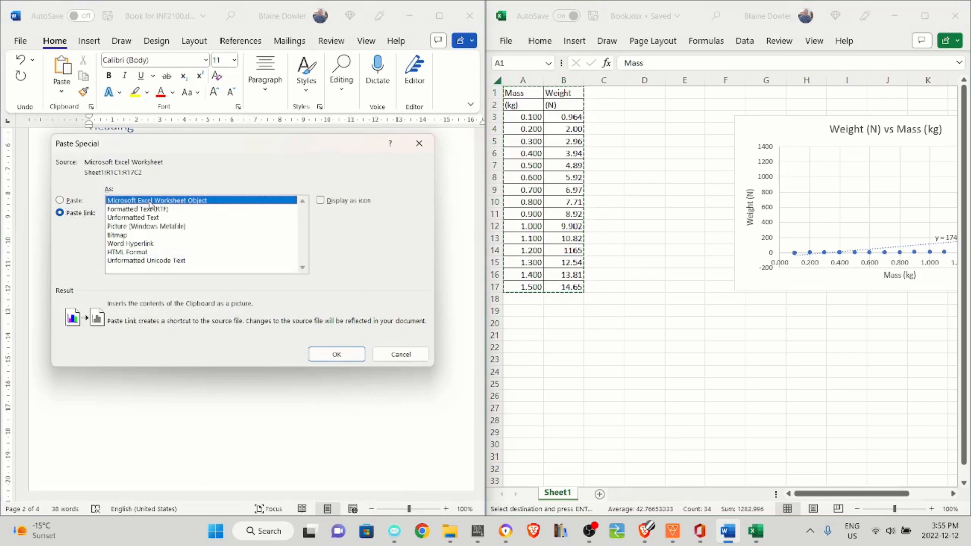
click(337, 355)
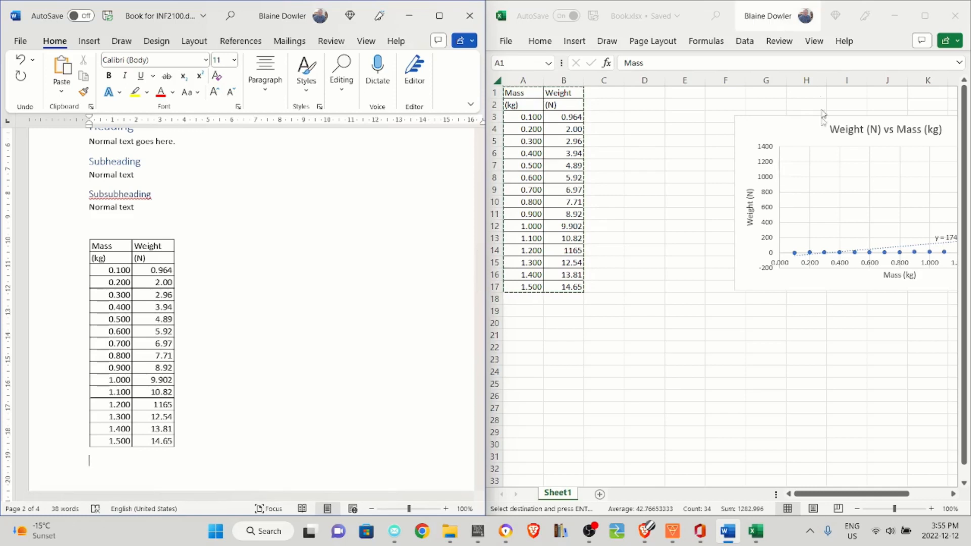
Copy the Weight (N) vs Mass (kg) chart and paste it below the table as a linked Microsoft Excel Chart Object.
click(821, 144)
click(817, 130)
key(ctrl+c)
click(103, 468)
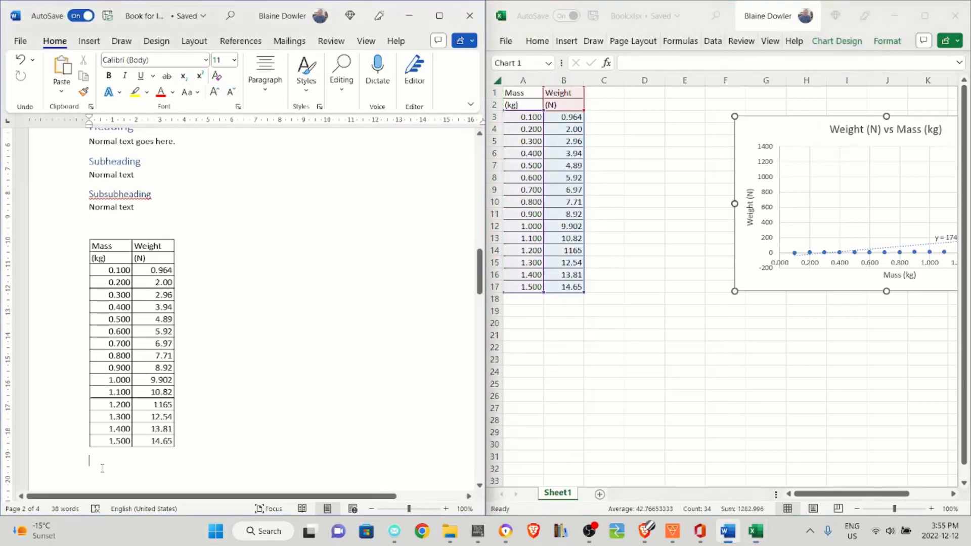
click(58, 93)
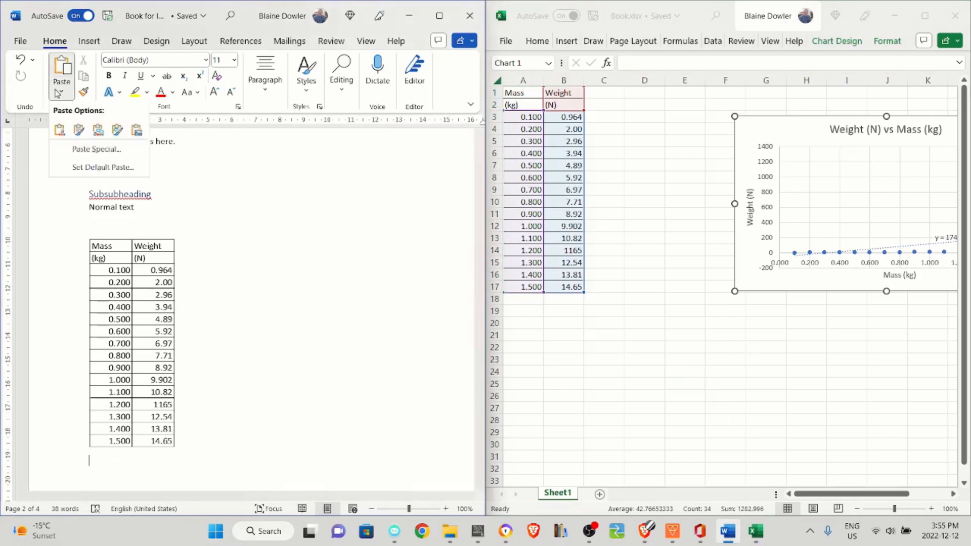
click(81, 149)
click(60, 212)
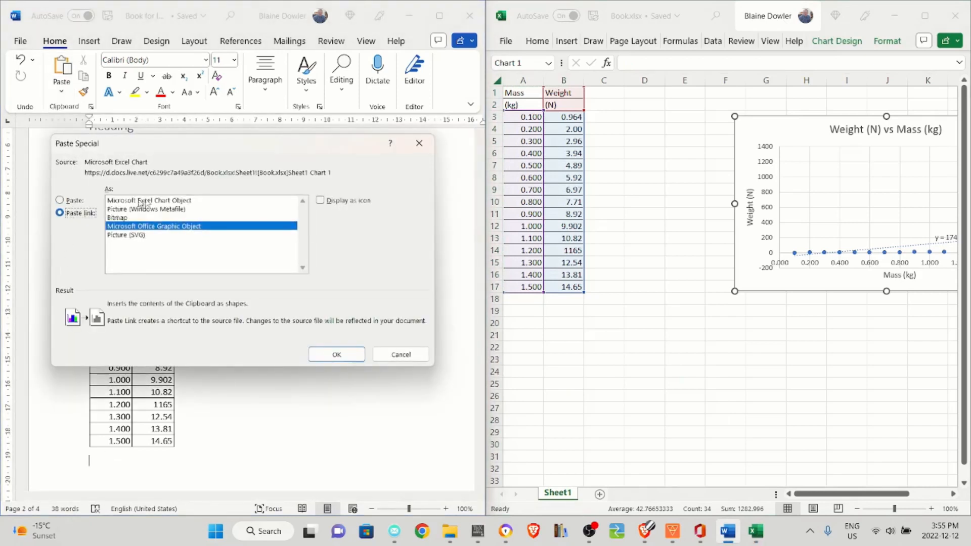
click(157, 200)
click(339, 355)
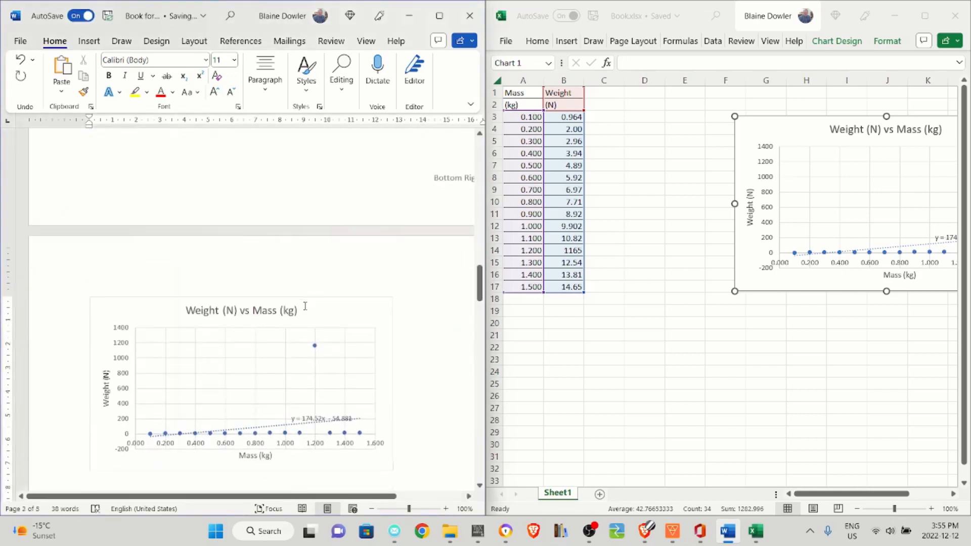
Correct the weight for the 1.200 kg mass in workbook cell B14 to 11.65.
scroll(303, 309, up, 8)
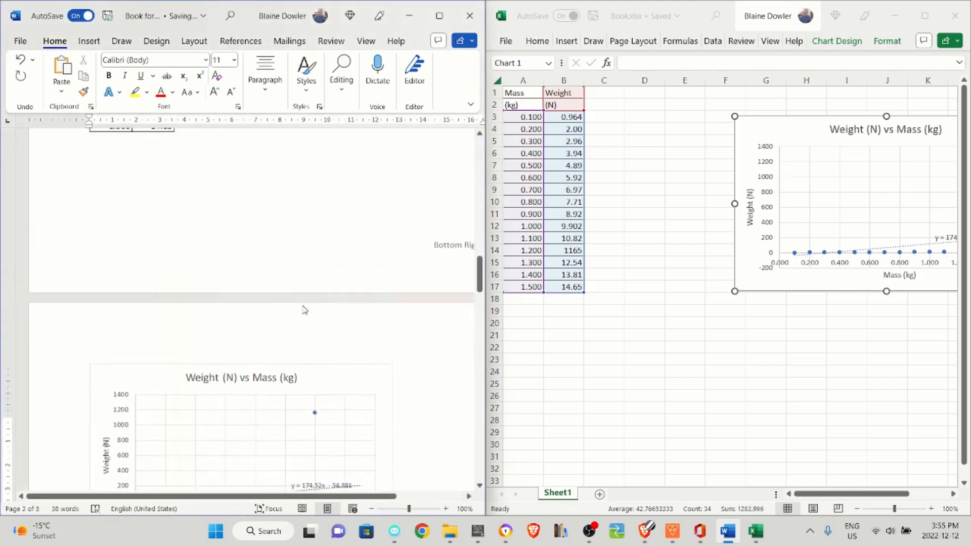
click(571, 251)
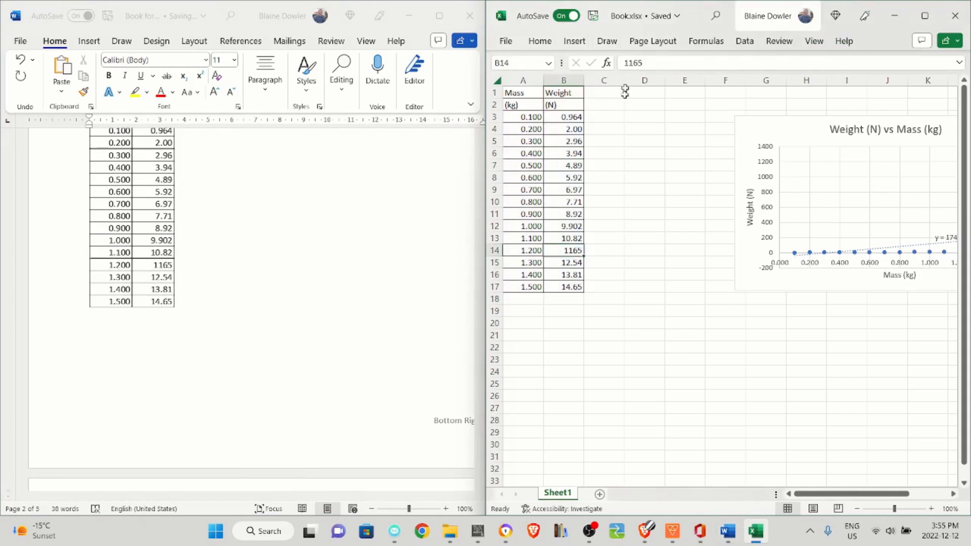
click(632, 64)
text(.)
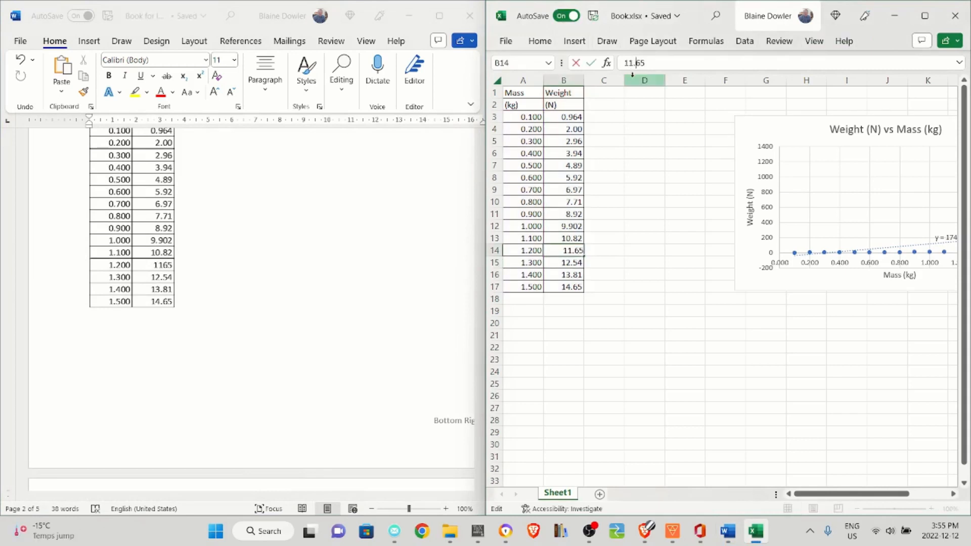
key(Return)
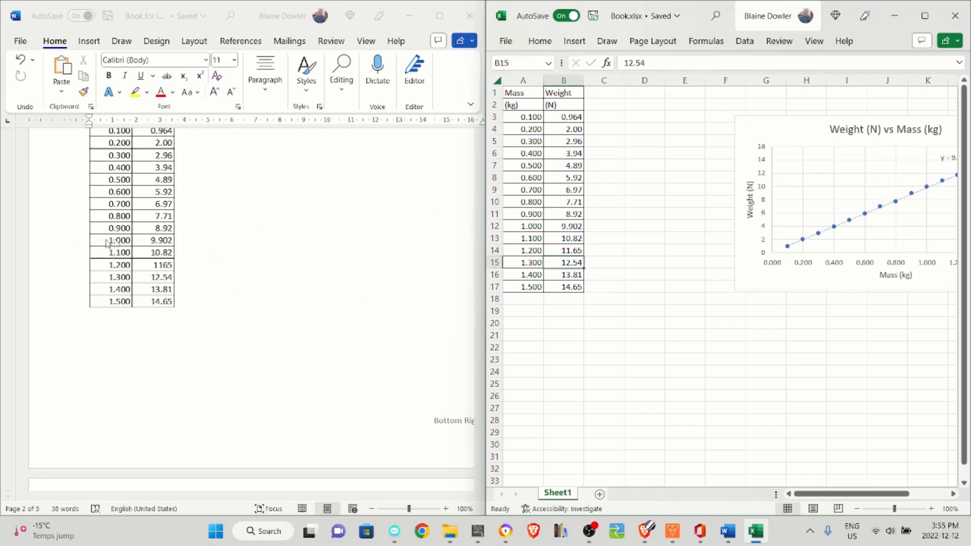
Update the link of the Mass and Weight table in the Word document.
click(152, 238)
right_click(152, 238)
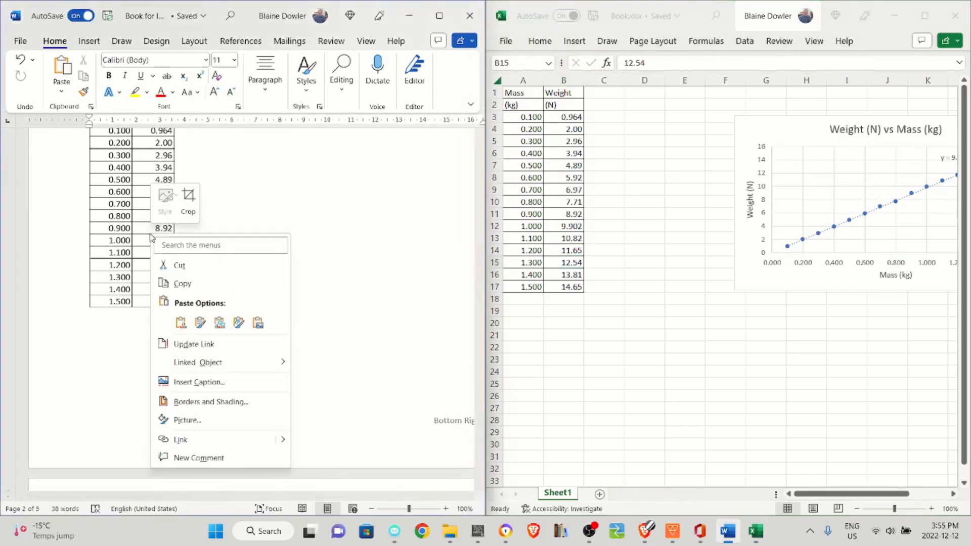
click(202, 344)
scroll(160, 258, down, 5)
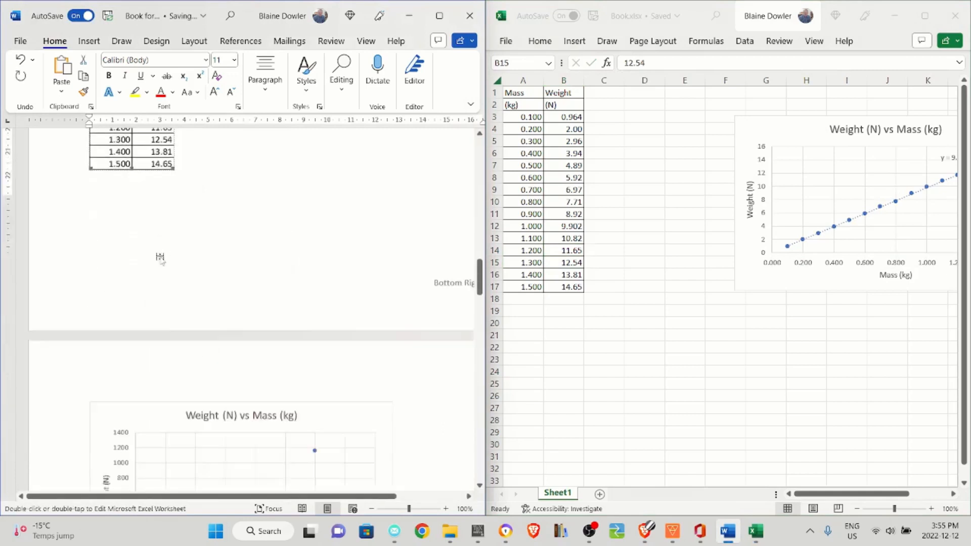
Update the link of the Weight (N) vs Mass (kg) chart in the Word document.
scroll(160, 258, down, 3)
click(215, 386)
right_click(217, 385)
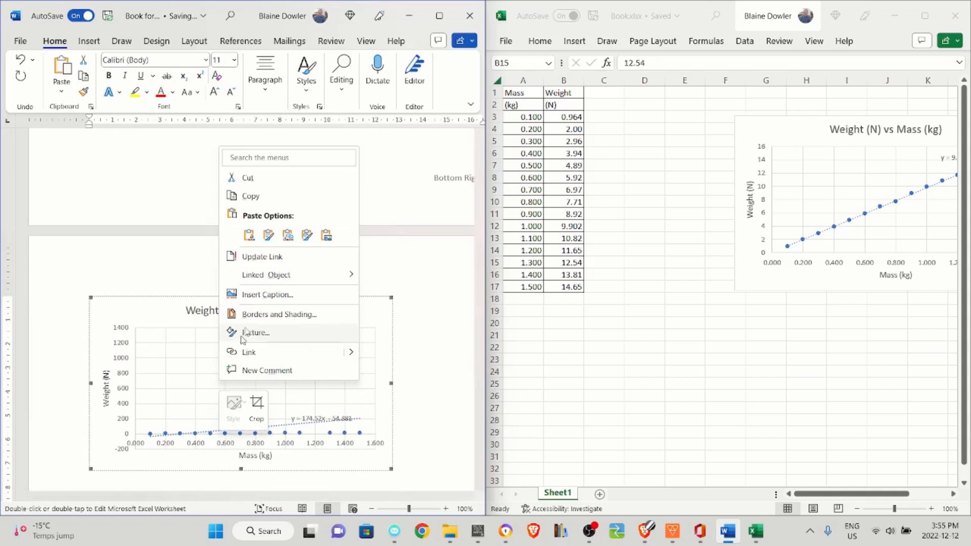
click(277, 262)
scroll(278, 258, down, 2)
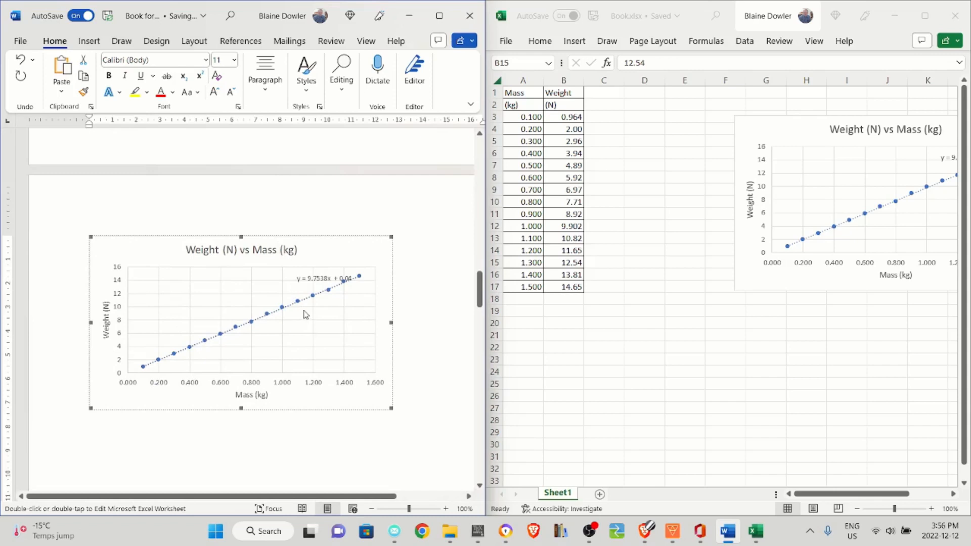
scroll(303, 316, down, 2)
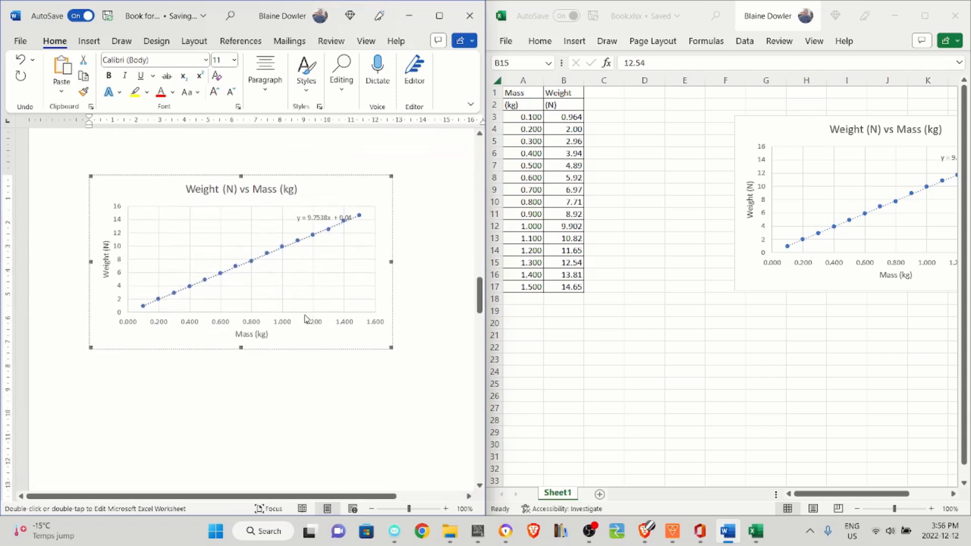
Switch to the browser and open the Overleaf project.
click(590, 538)
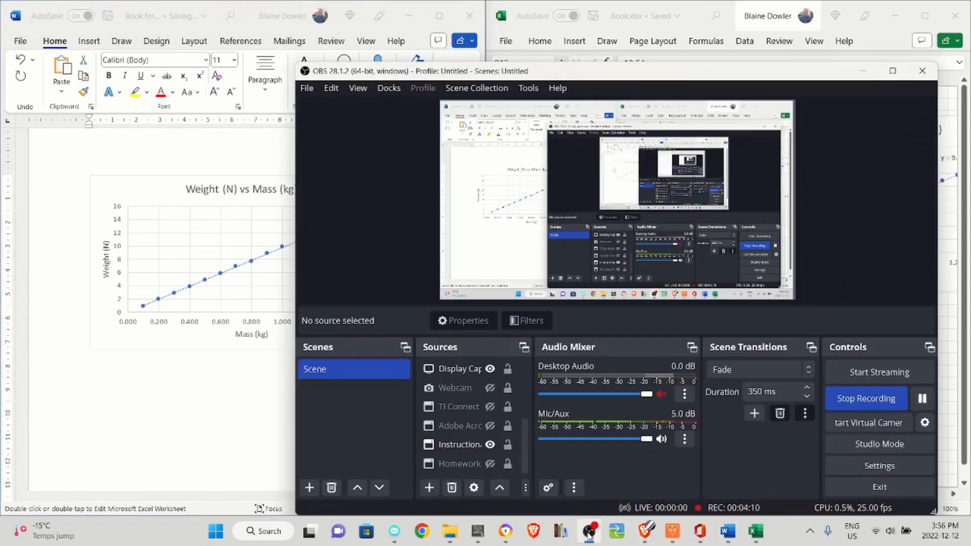
click(486, 371)
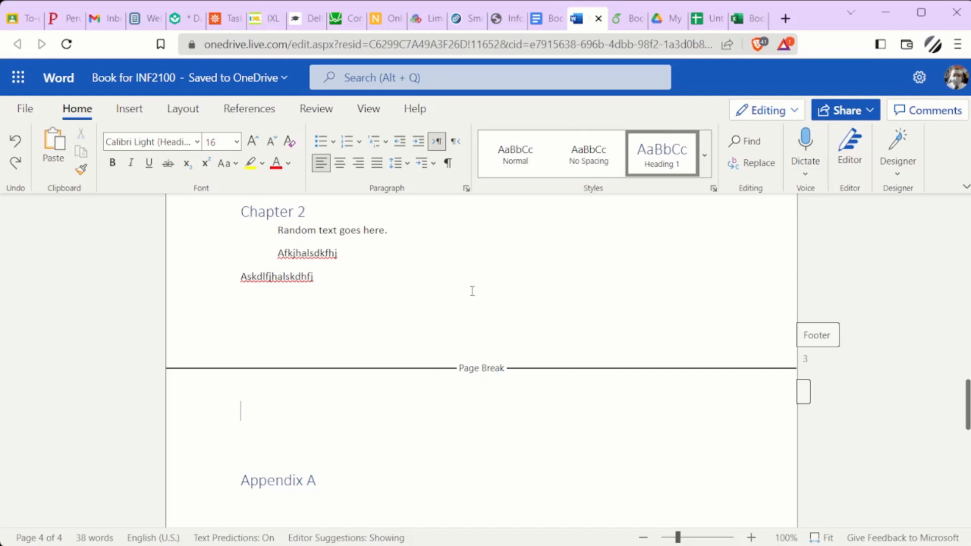
click(621, 28)
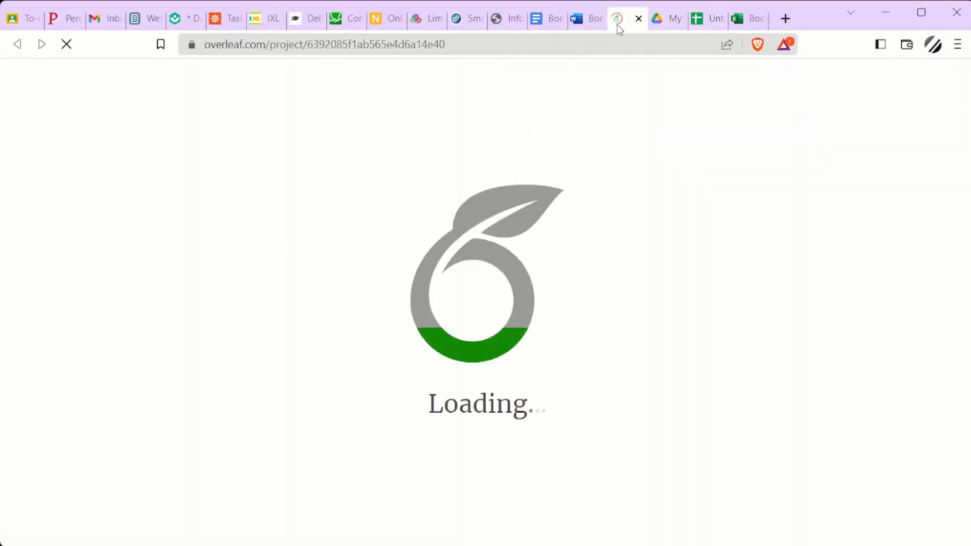